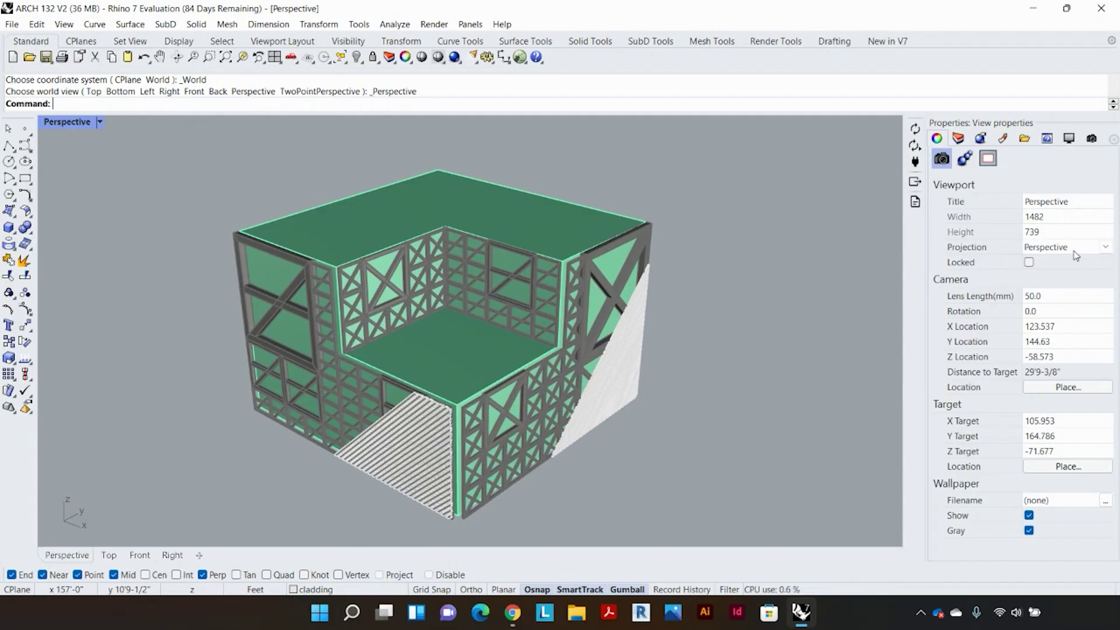
# Change the Perspective viewport's Projection setting from Perspective to Parallel.
pyautogui.click(1108, 251)
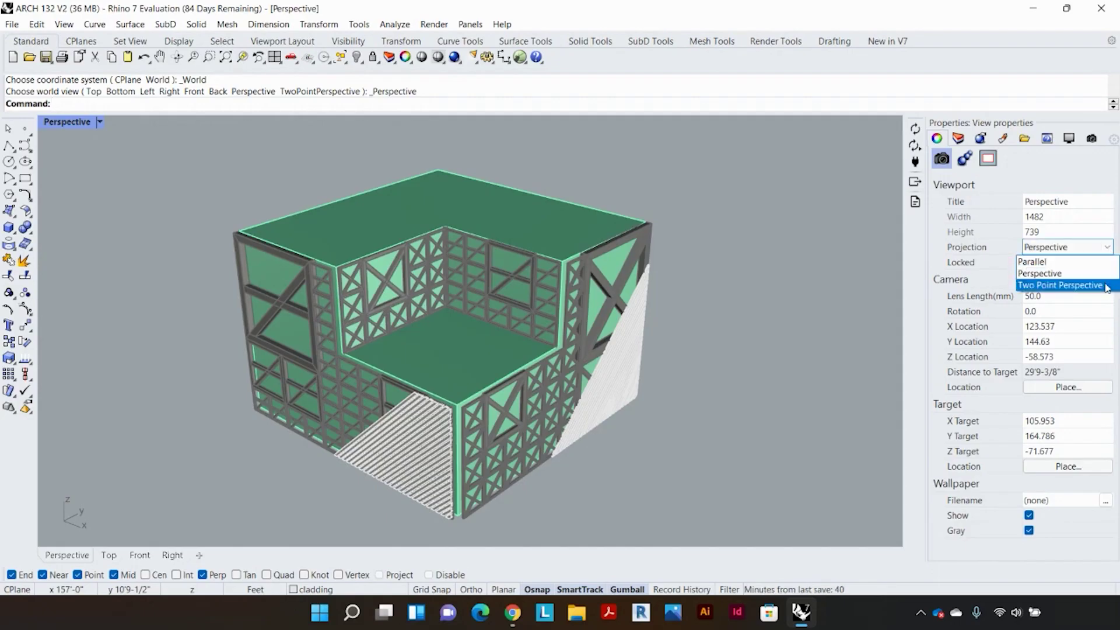
pyautogui.click(1108, 262)
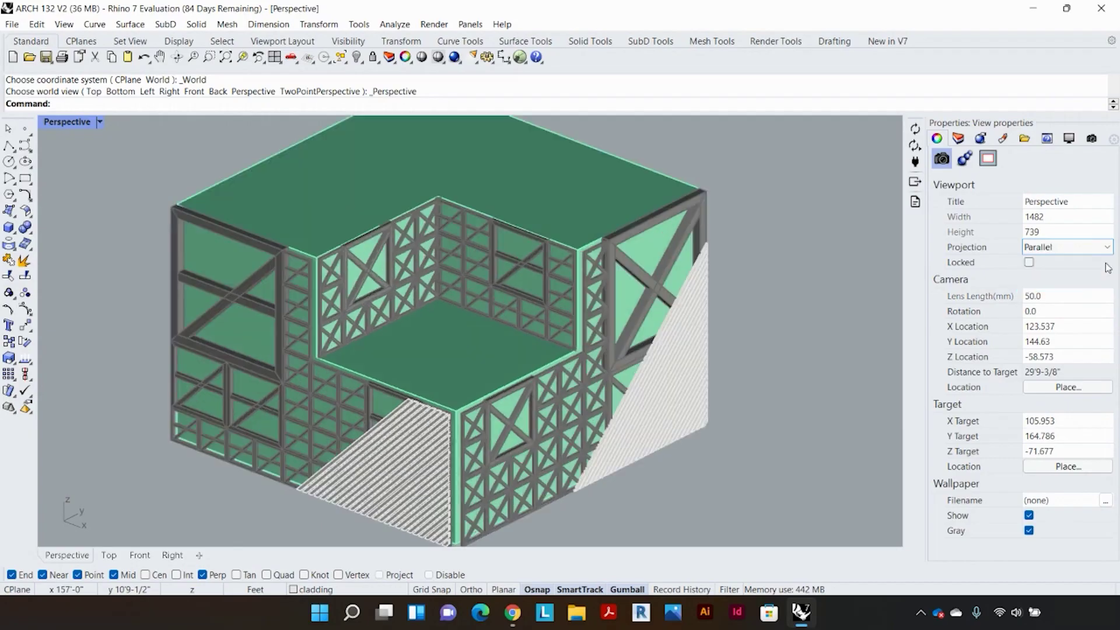
pyautogui.scroll(-2, 780, 388)
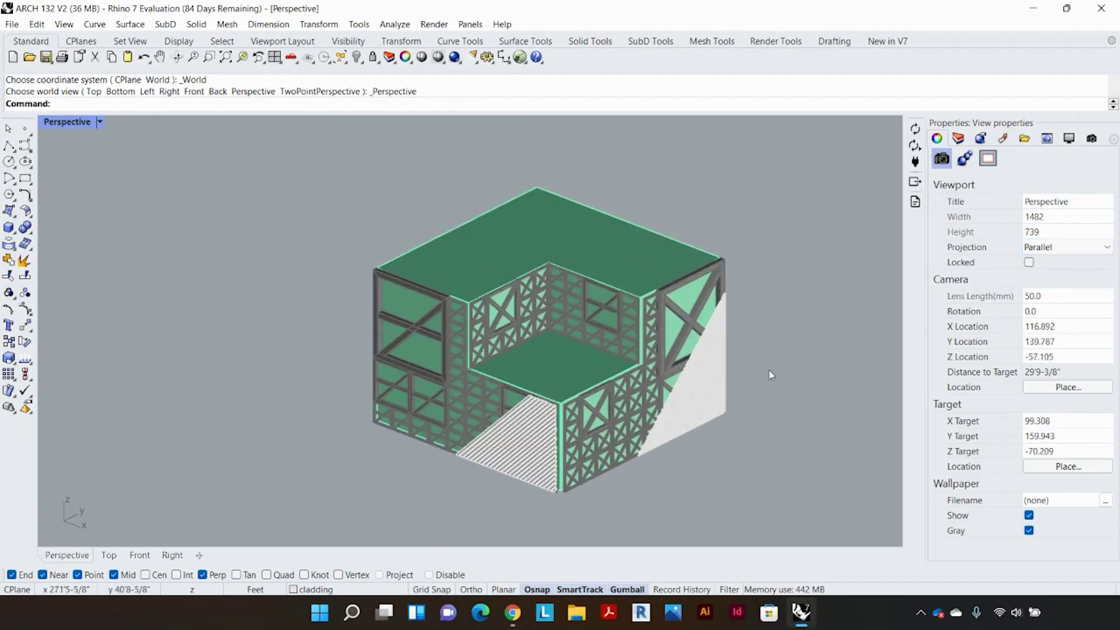
pyautogui.scroll(1, 770, 372)
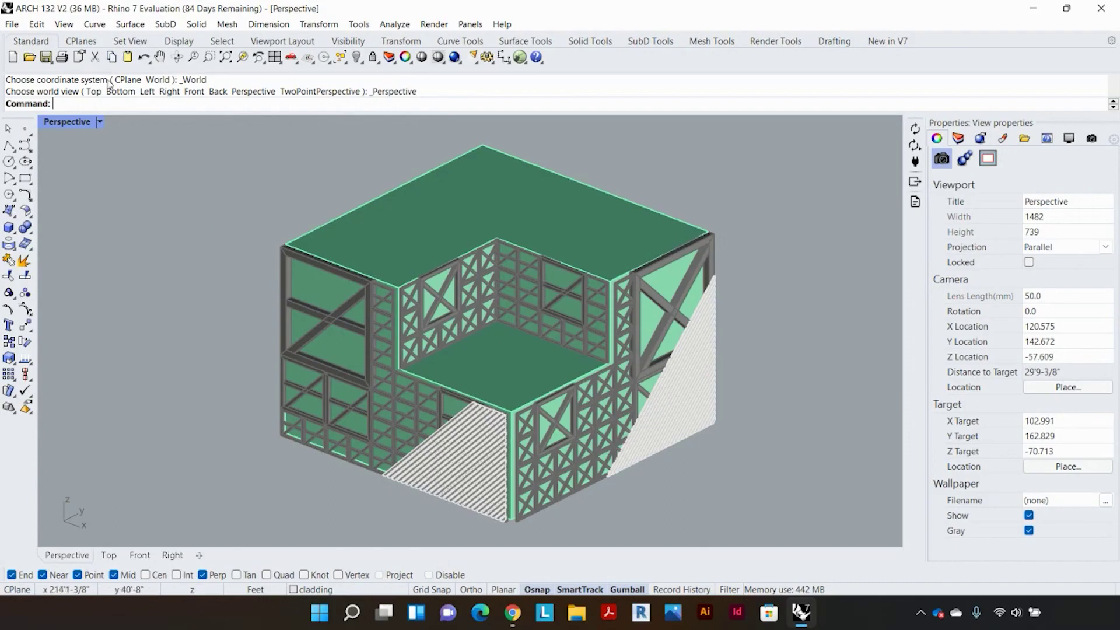
# Apply the SE isometric preset from the viewport title menu's Set View options.
pyautogui.click(101, 122)
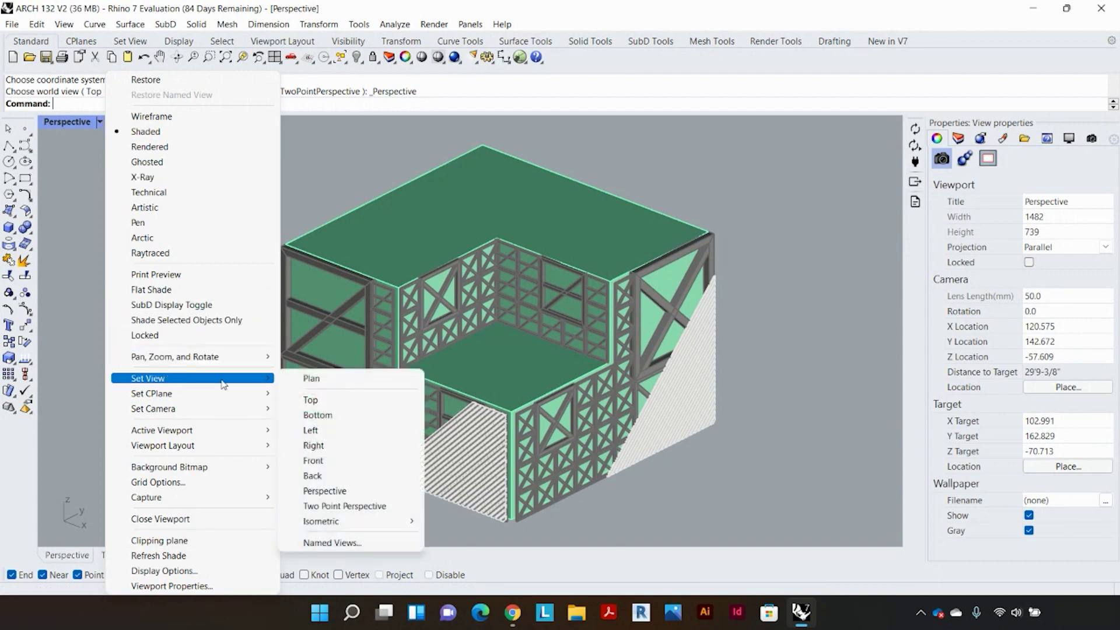
pyautogui.moveTo(192, 379)
pyautogui.moveTo(350, 522)
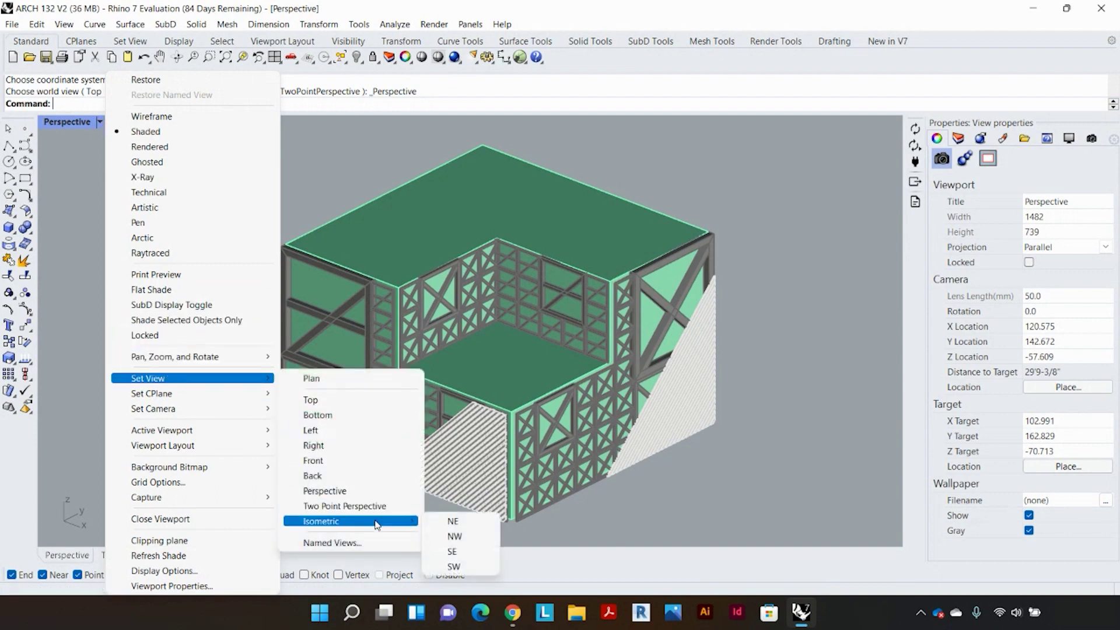
pyautogui.click(463, 554)
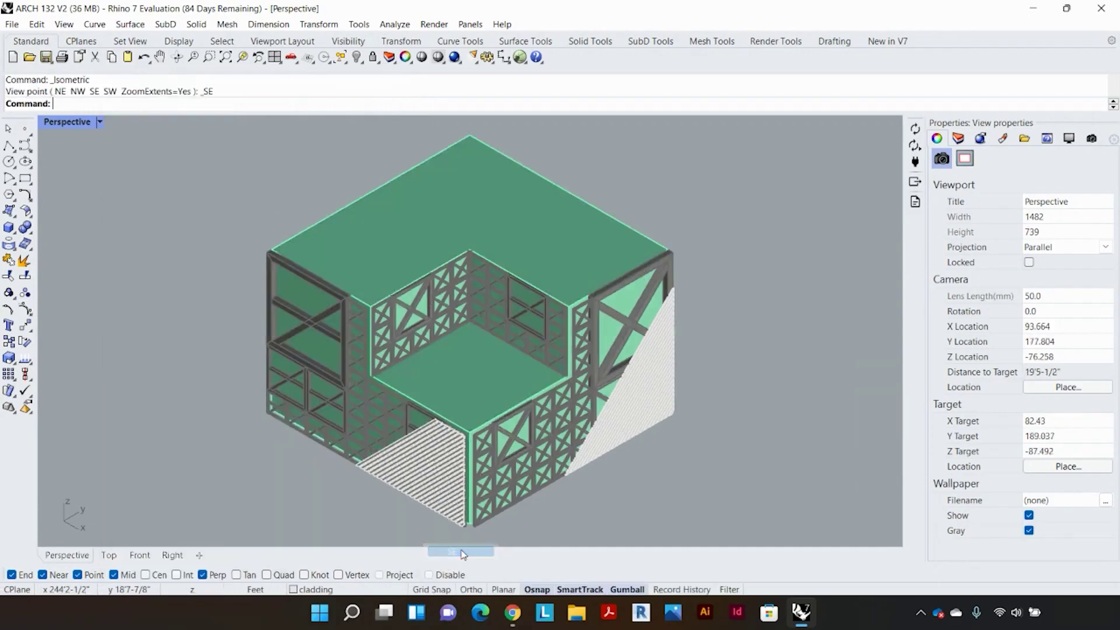
pyautogui.scroll(1, 545, 463)
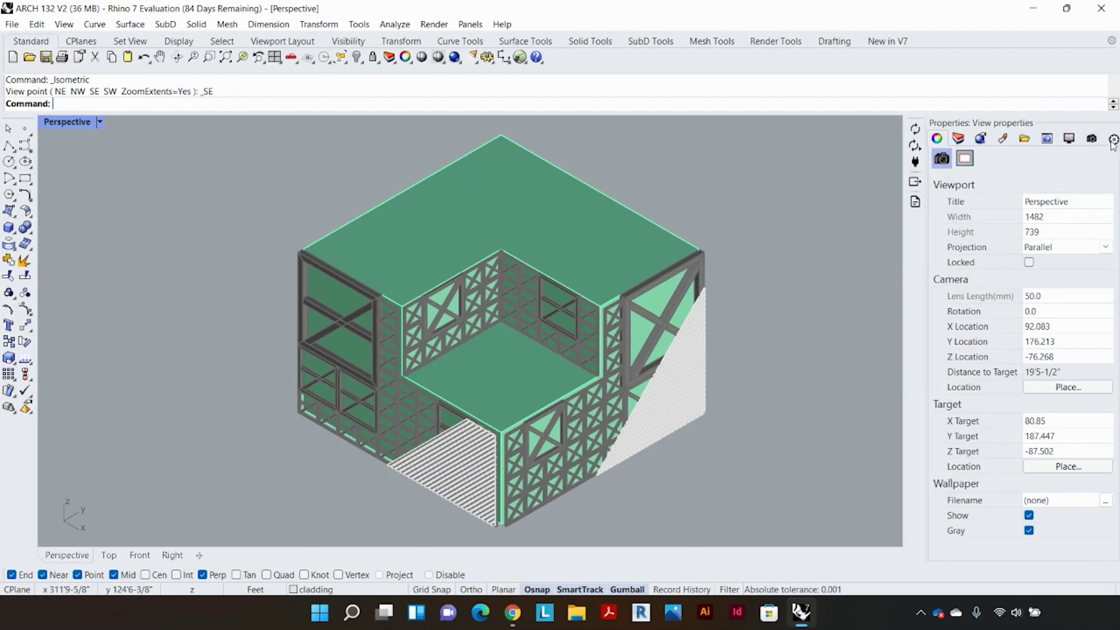
# Show the Named Views panel and save the current view as 'Isometric'.
pyautogui.click(1113, 140)
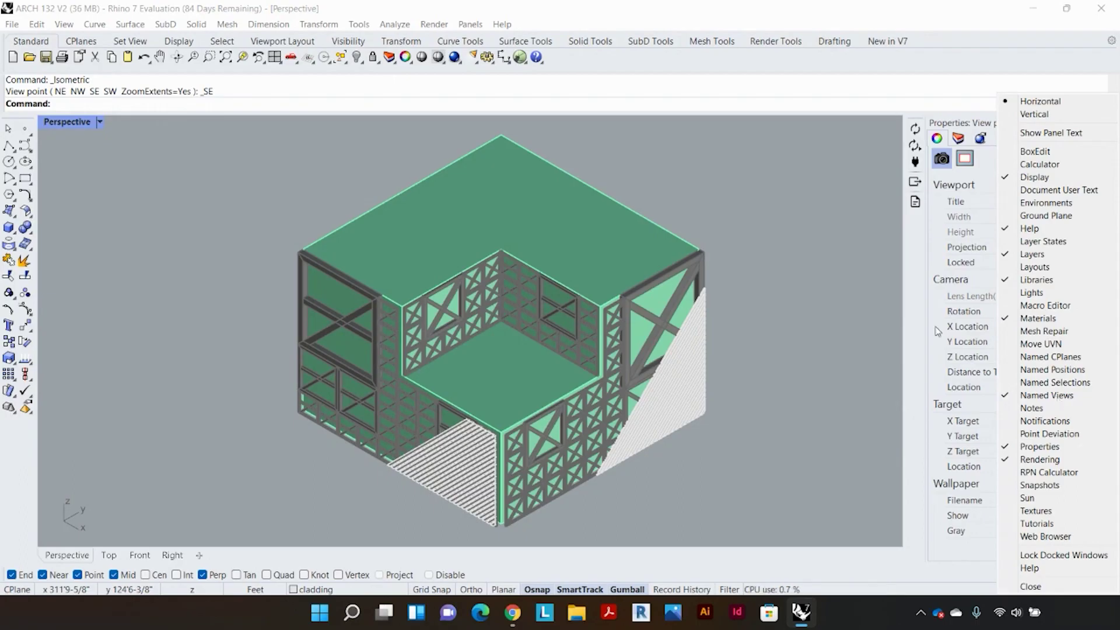
pyautogui.click(859, 244)
pyautogui.click(1091, 138)
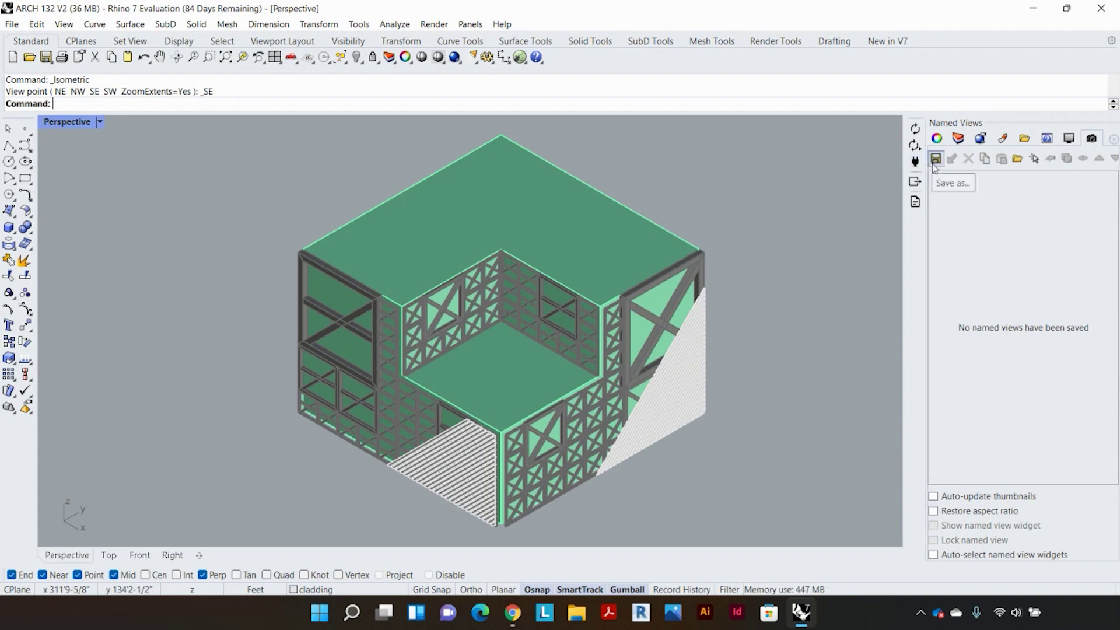
pyautogui.click(936, 158)
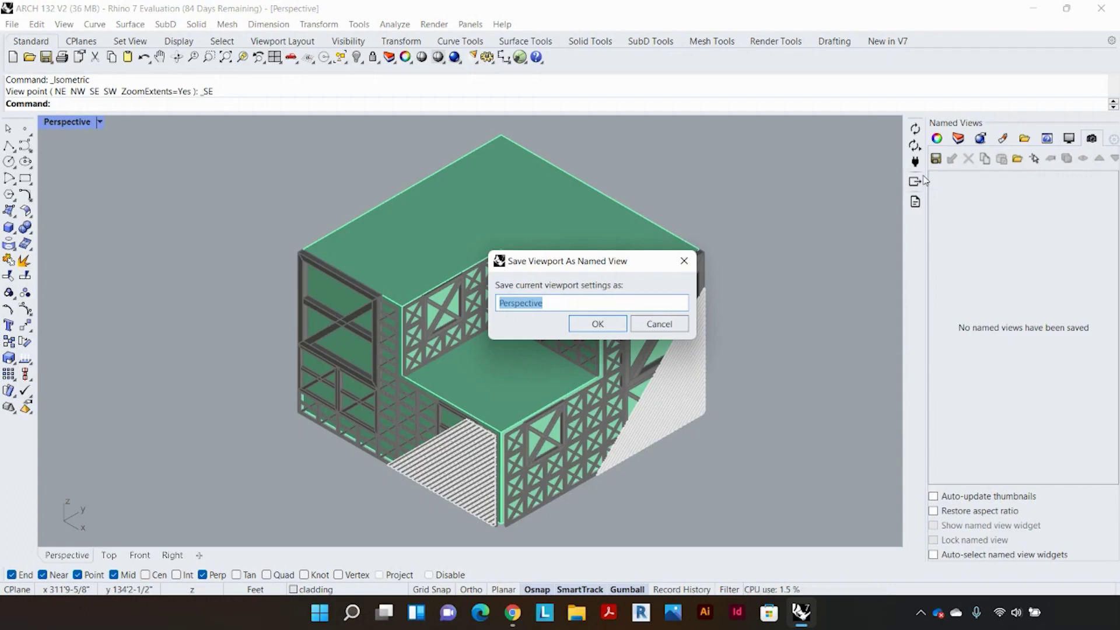
pyautogui.write('Isometr')
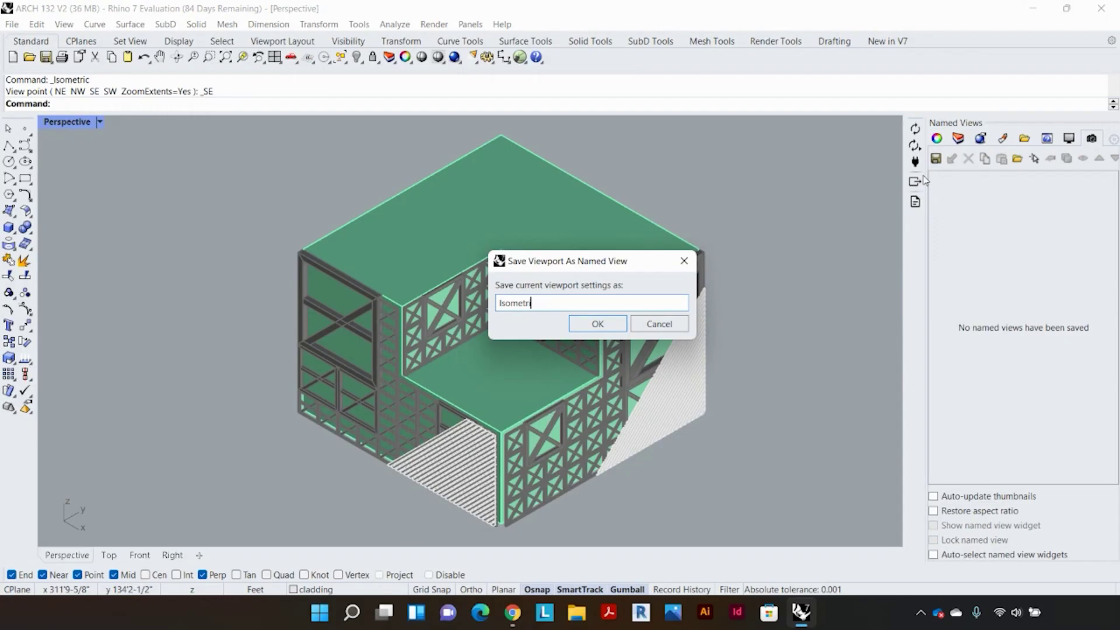
pyautogui.write('ic')
pyautogui.click(604, 325)
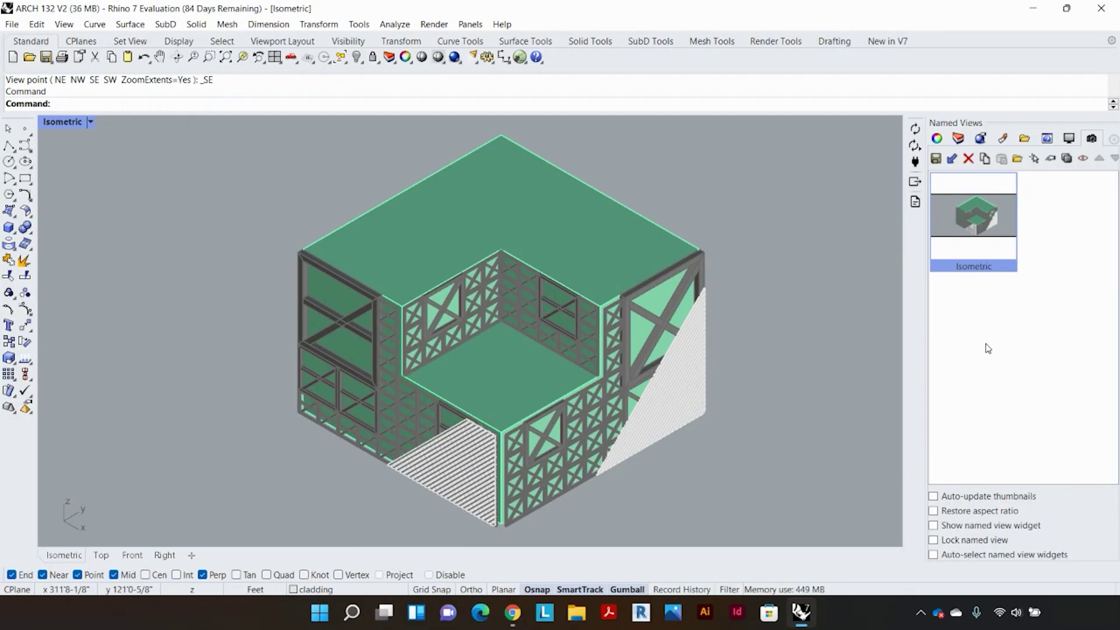
# Orbit away, restore the 'Isometric' named view, and bring back the Properties panel.
pyautogui.moveTo(826, 373); pyautogui.dragTo(714, 398, button='right')
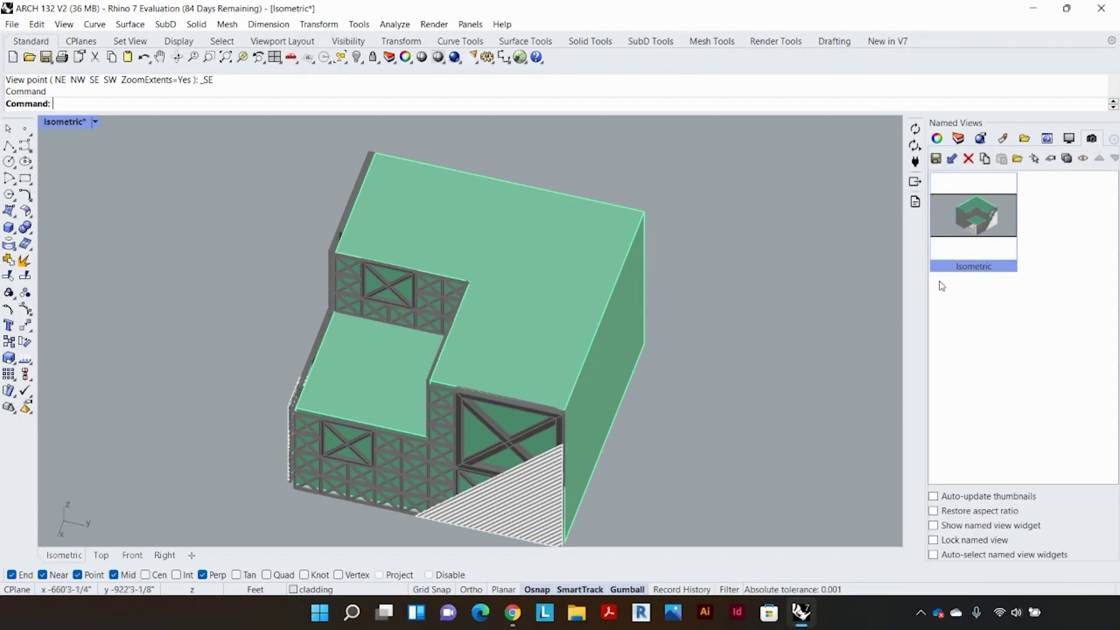
pyautogui.doubleClick(973, 214)
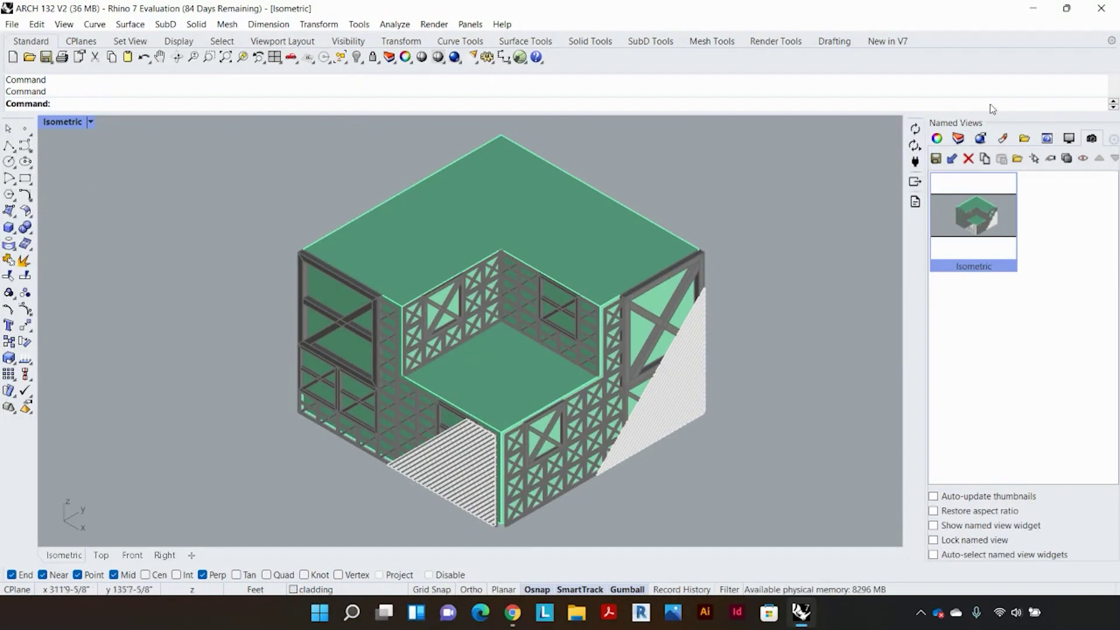
pyautogui.click(938, 140)
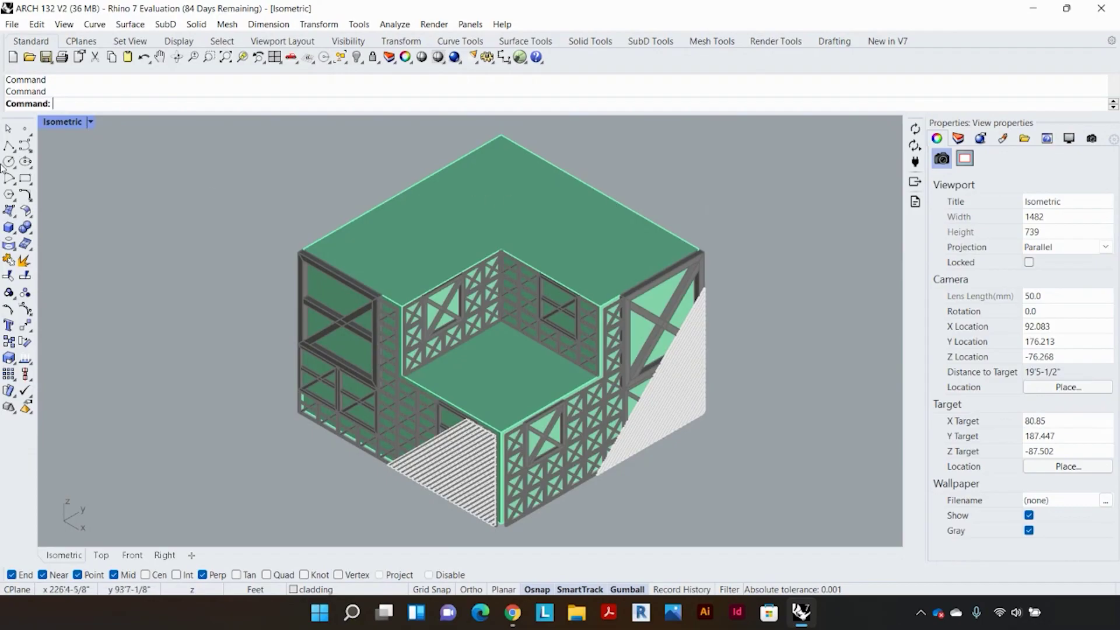
# Restore the four-viewport layout through the Named Views panel.
pyautogui.click(91, 124)
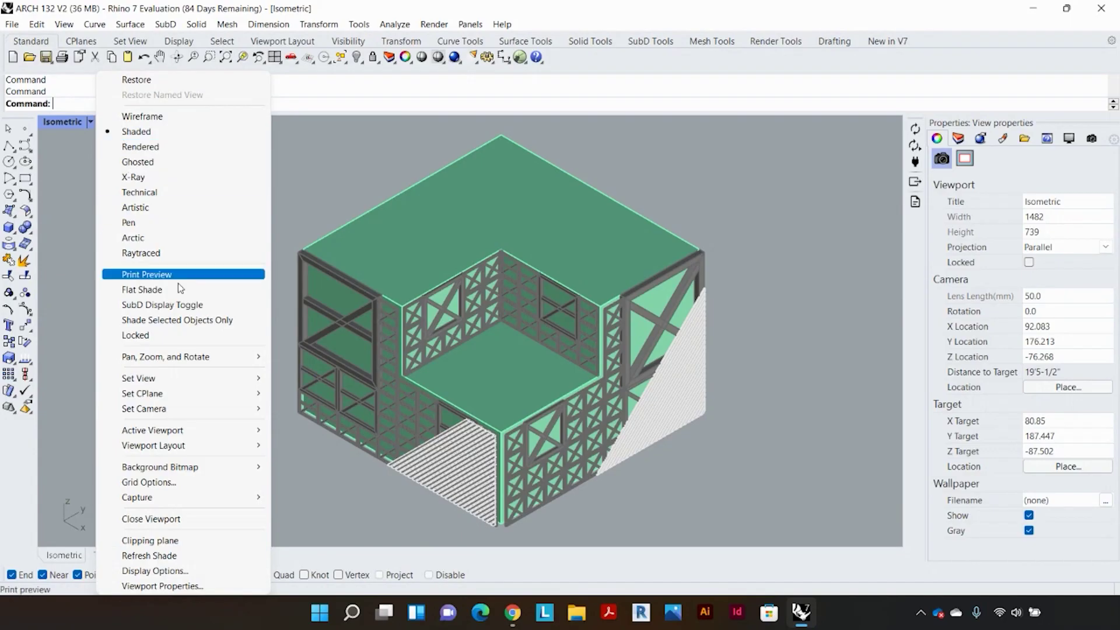
pyautogui.moveTo(138, 378)
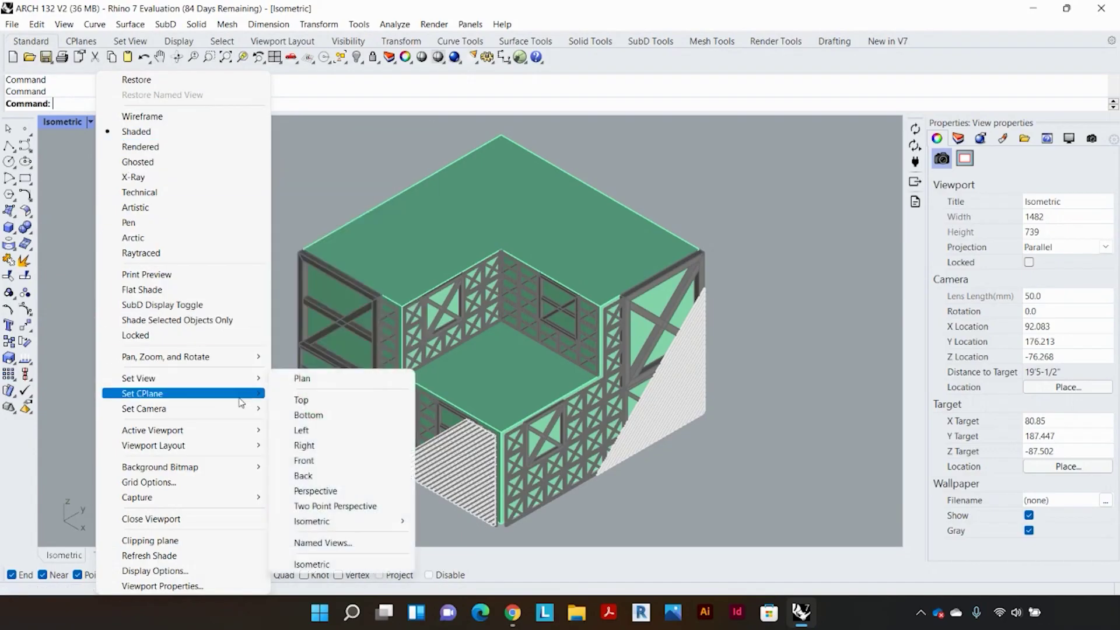
pyautogui.click(346, 544)
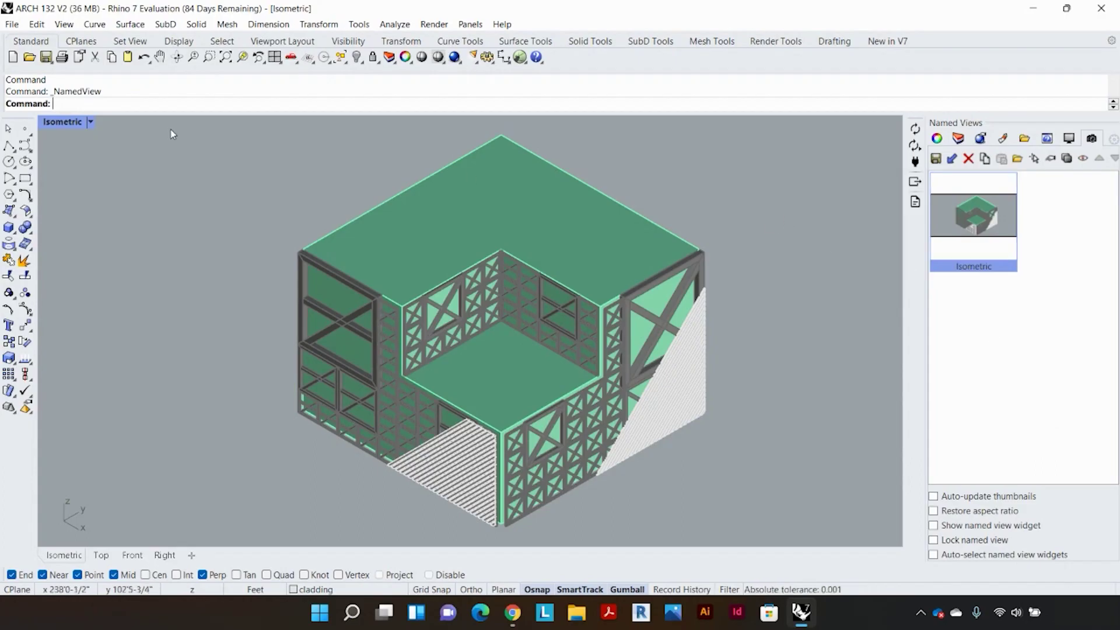
pyautogui.doubleClick(62, 123)
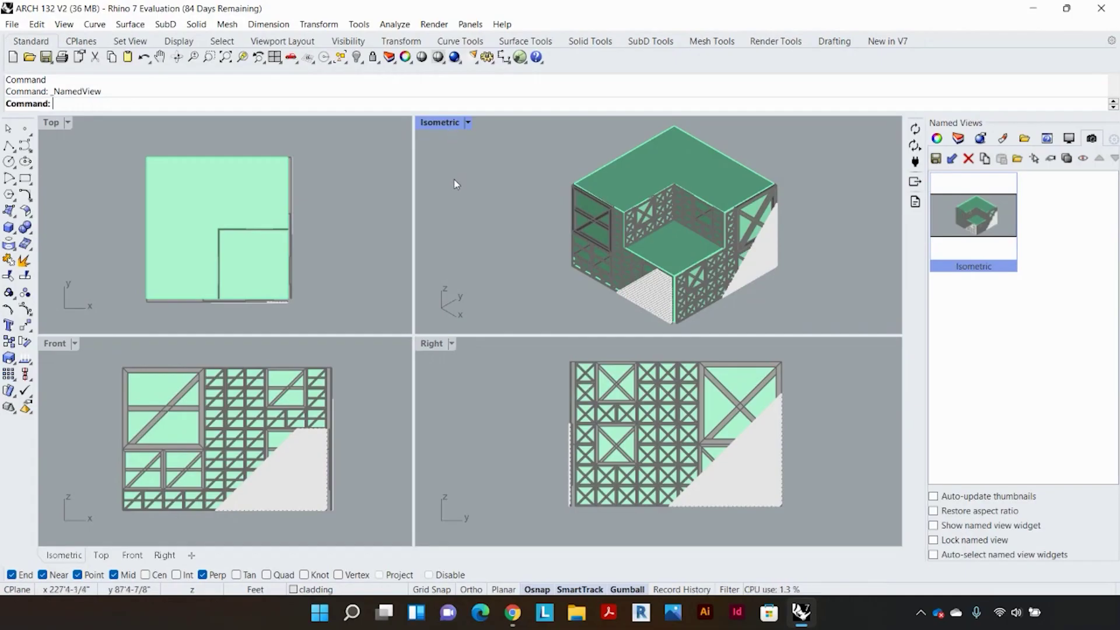
# Activate the Top, then Front, then Isometric viewports in turn.
pyautogui.click(326, 245)
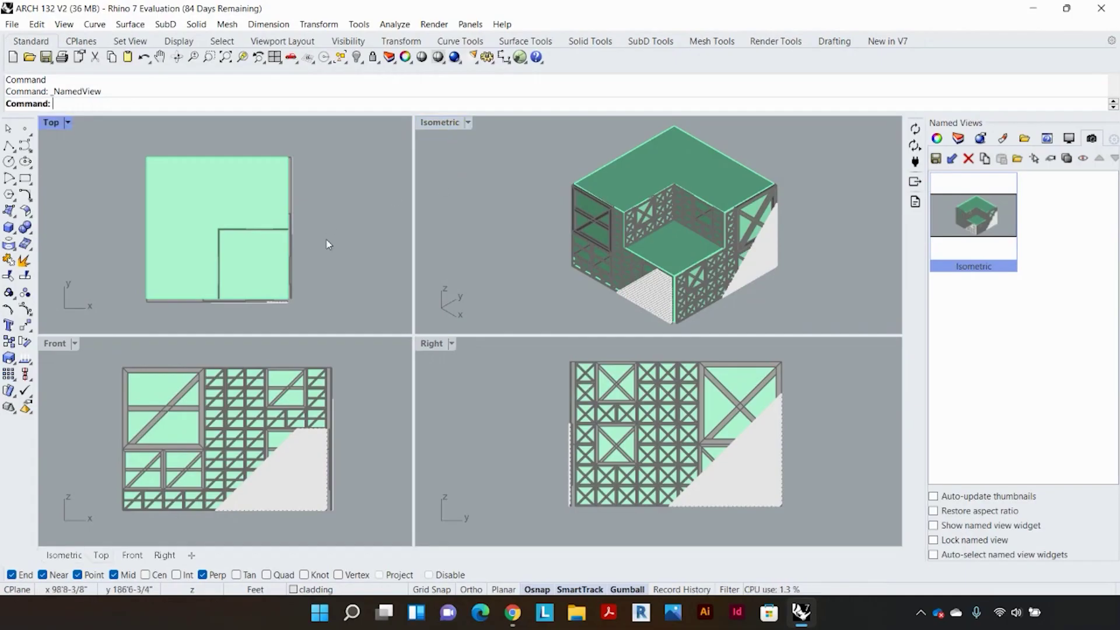
pyautogui.click(351, 408)
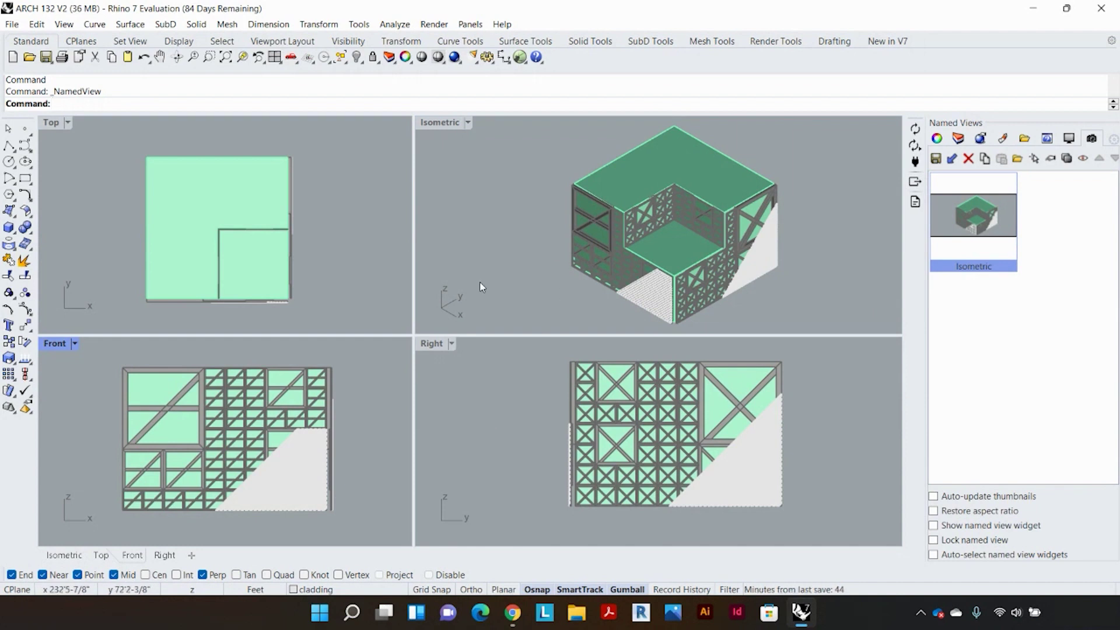
pyautogui.click(519, 276)
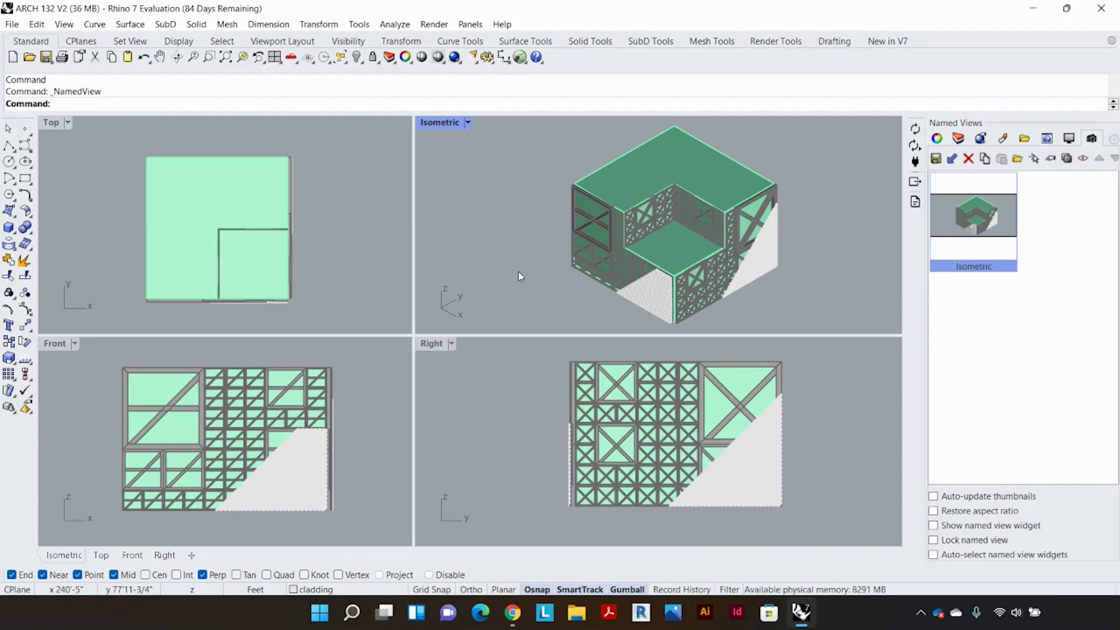
pyautogui.write('Make2D')
# Run Make2D on the whole building and reposition the 2-D Drawing Options dialog.
pyautogui.press('Return')
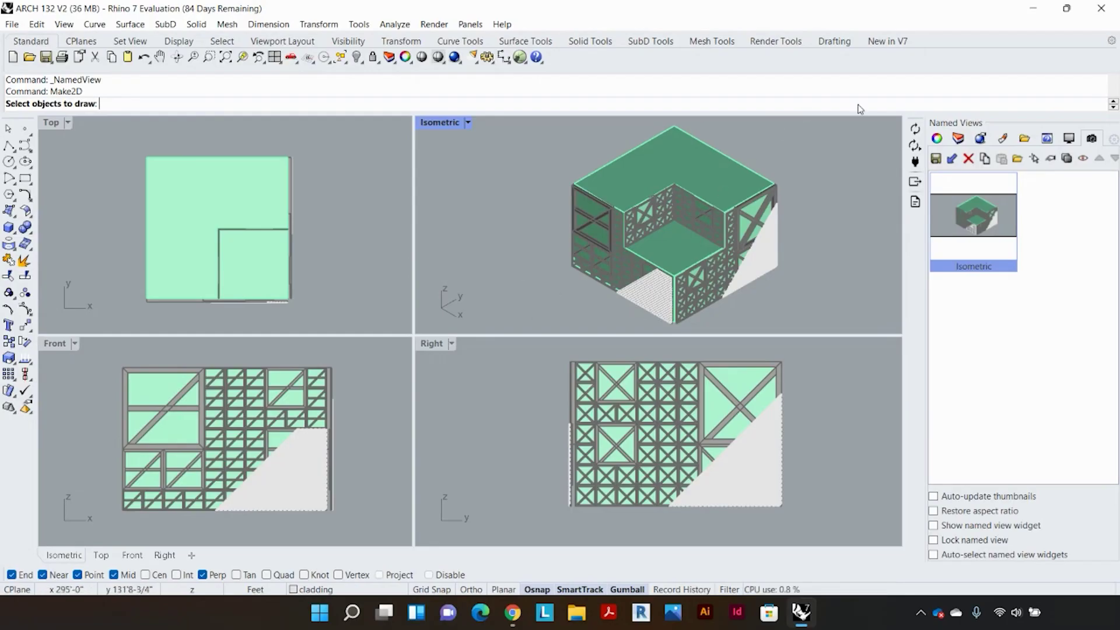
pyautogui.moveTo(856, 126)
pyautogui.mouseDown()
pyautogui.moveTo(626, 304)
pyautogui.moveTo(514, 328)
pyautogui.mouseUp()
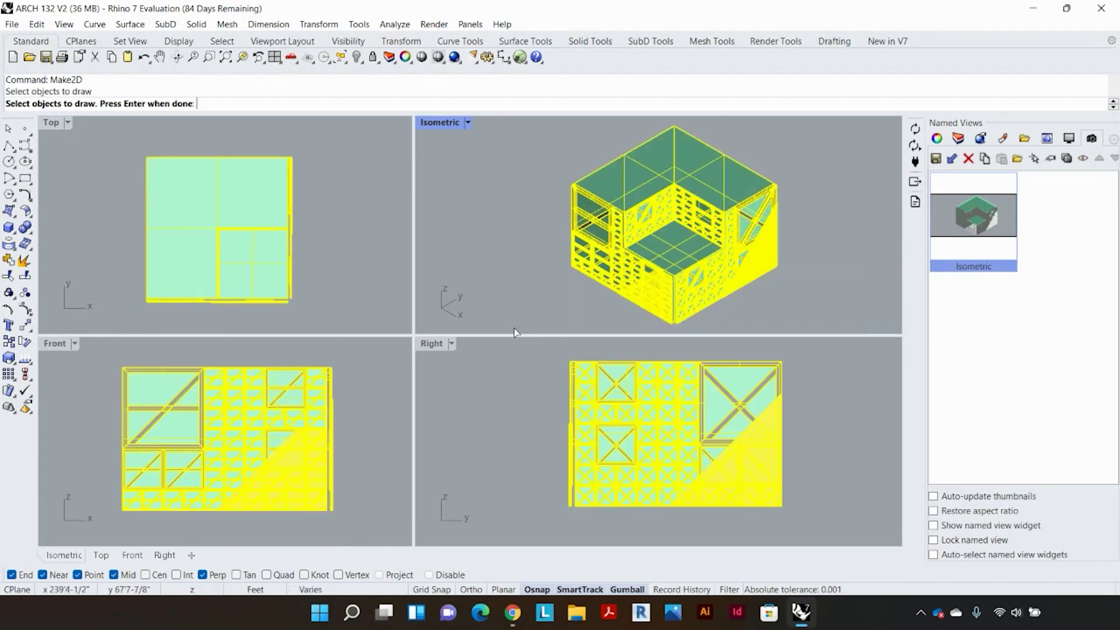
pyautogui.press('Return')
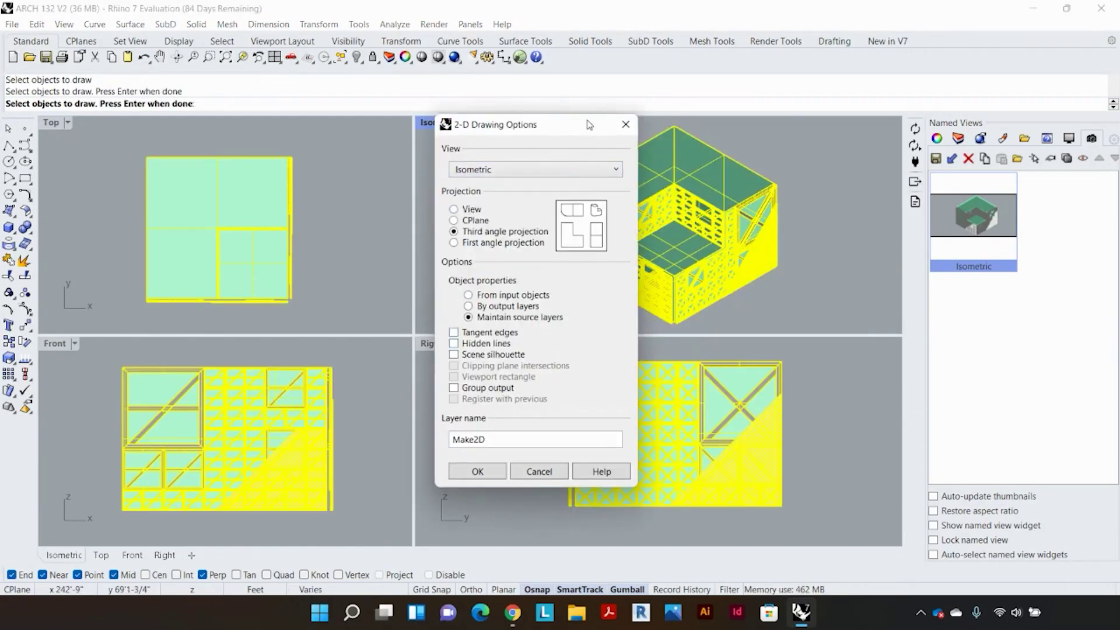
pyautogui.moveTo(588, 125); pyautogui.dragTo(517, 125)
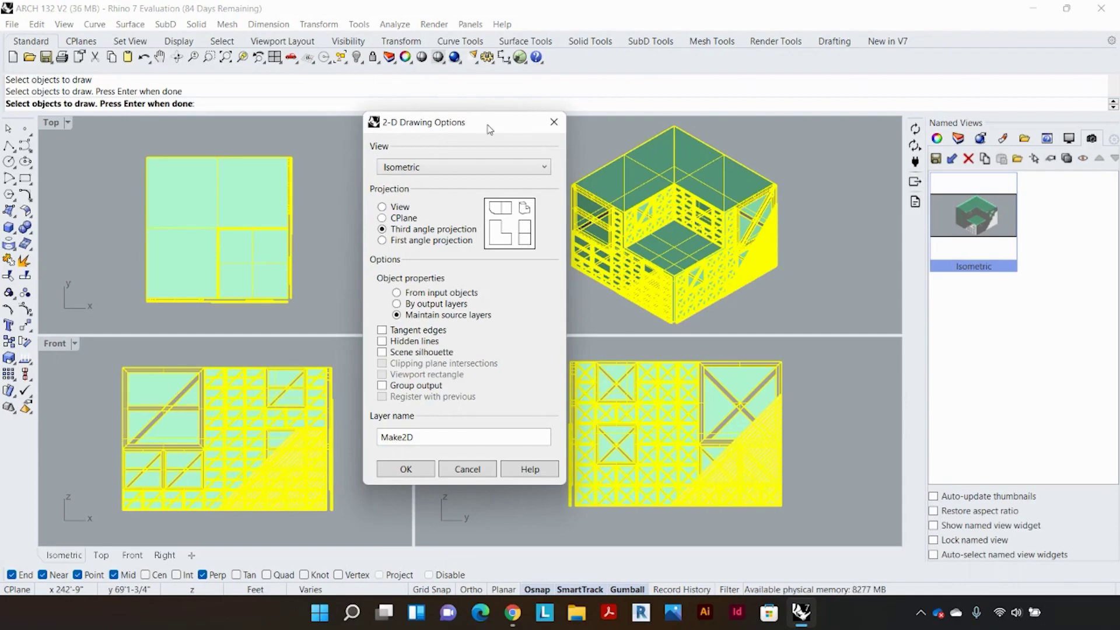
pyautogui.moveTo(484, 130); pyautogui.dragTo(478, 146)
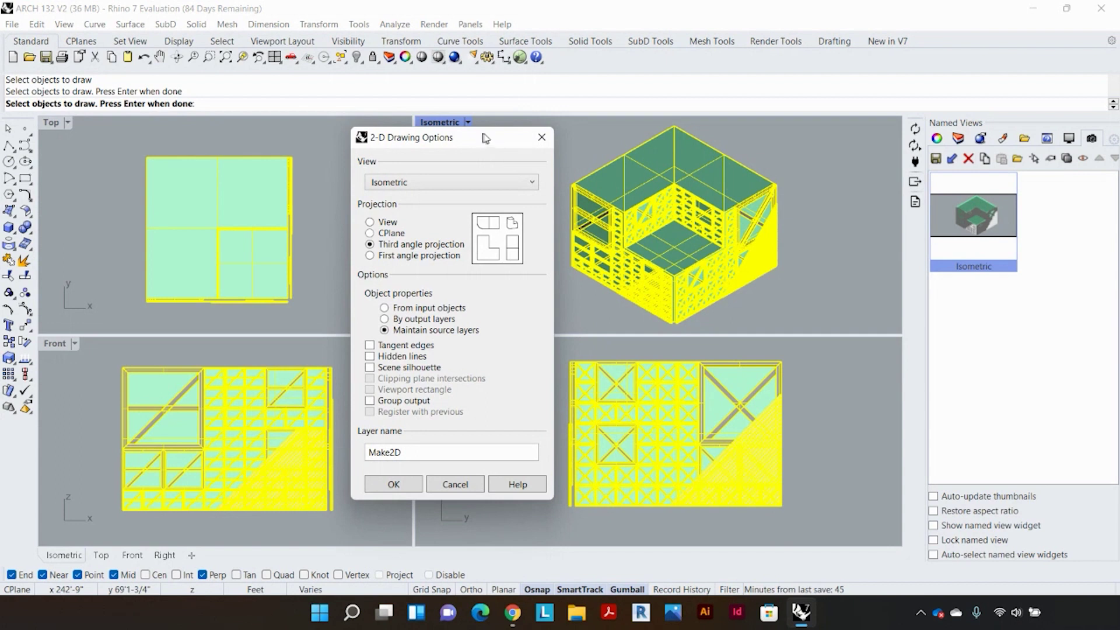
pyautogui.moveTo(483, 139); pyautogui.dragTo(535, 126)
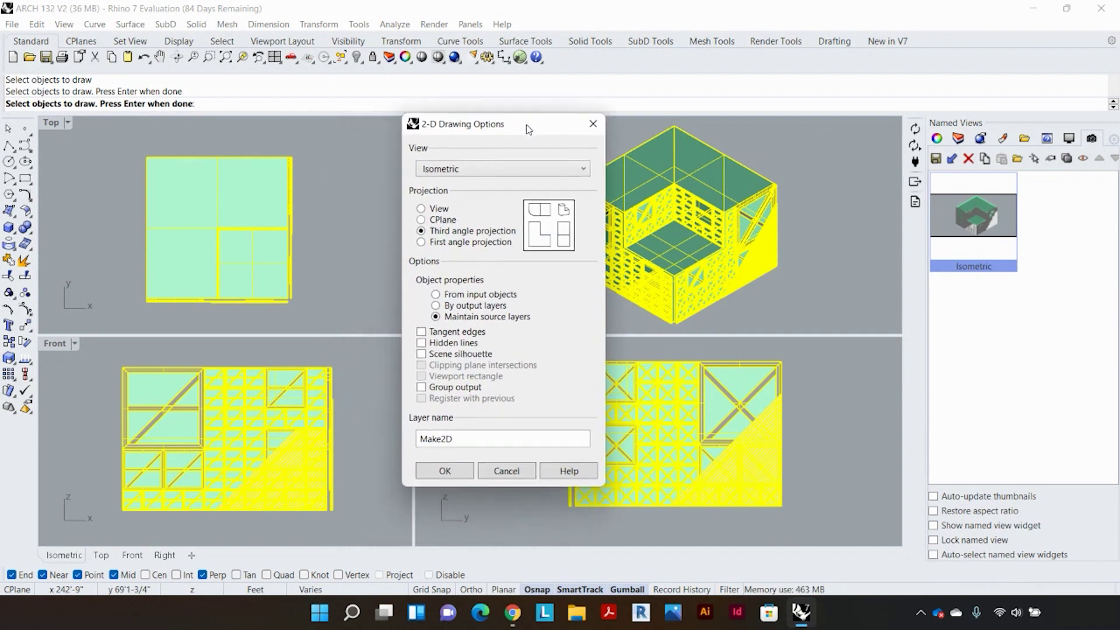
# Set View to Top and choose Third angle projection over the single-view option.
pyautogui.click(514, 172)
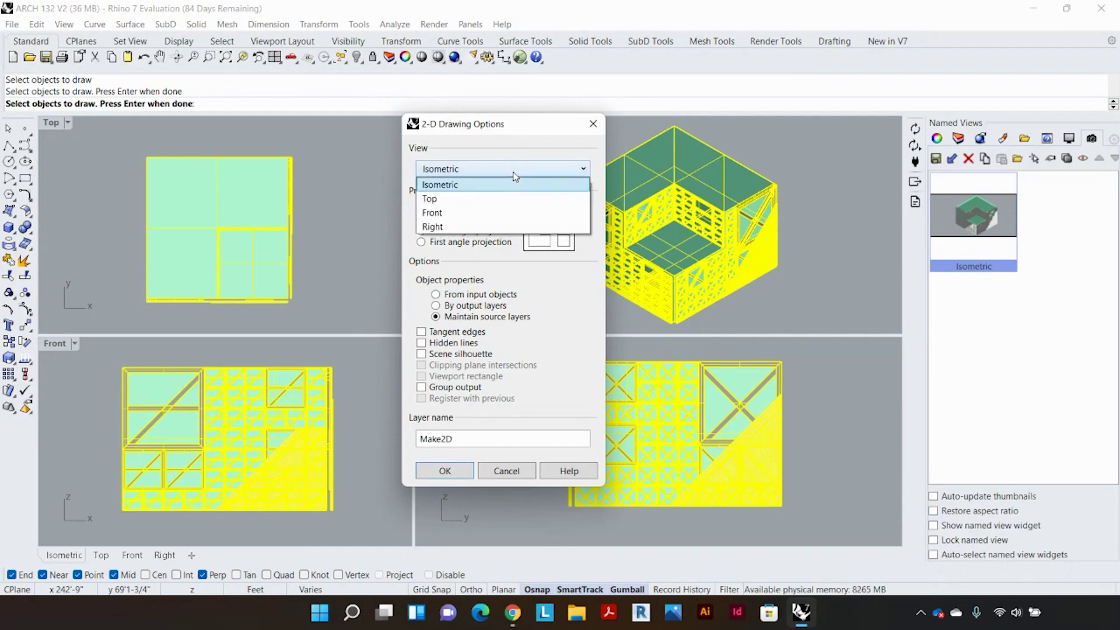
pyautogui.click(520, 200)
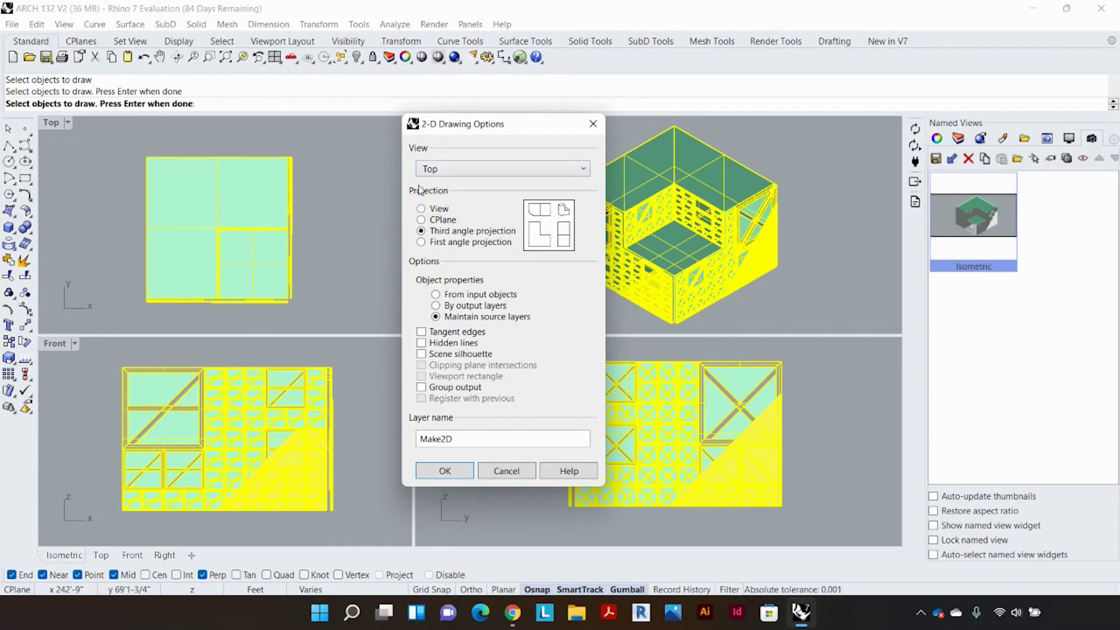
pyautogui.click(434, 212)
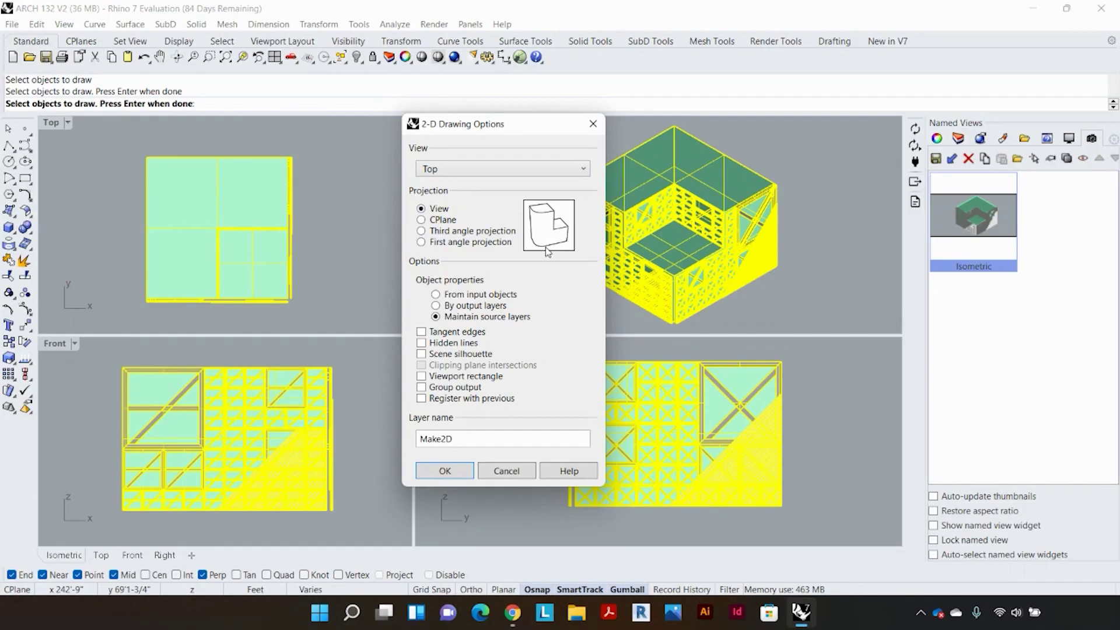
pyautogui.click(527, 174)
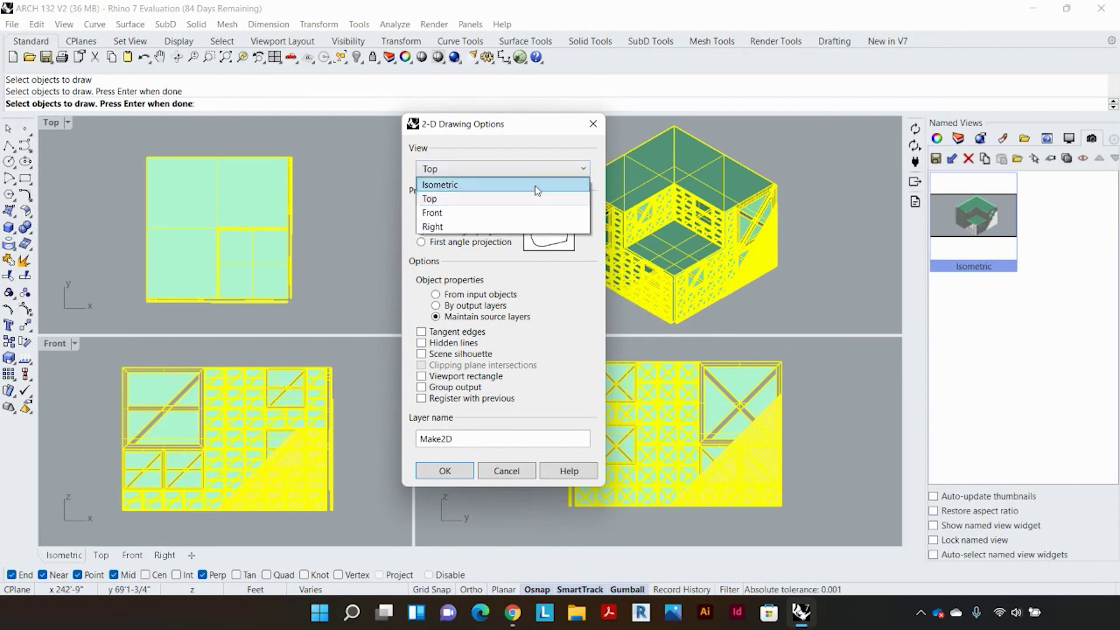
pyautogui.click(523, 149)
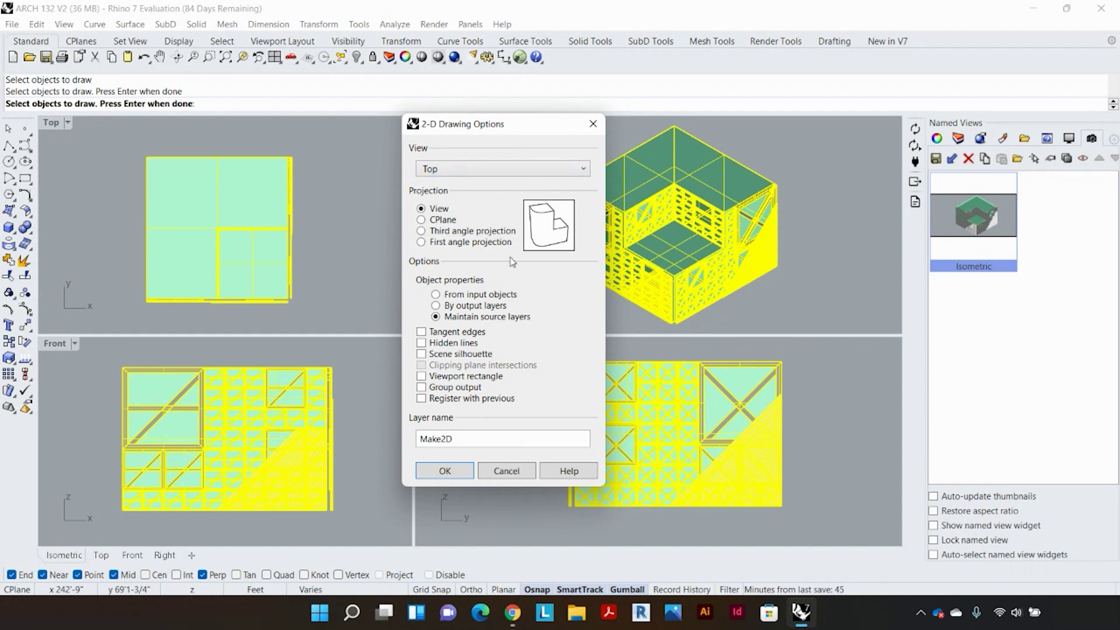
pyautogui.click(496, 232)
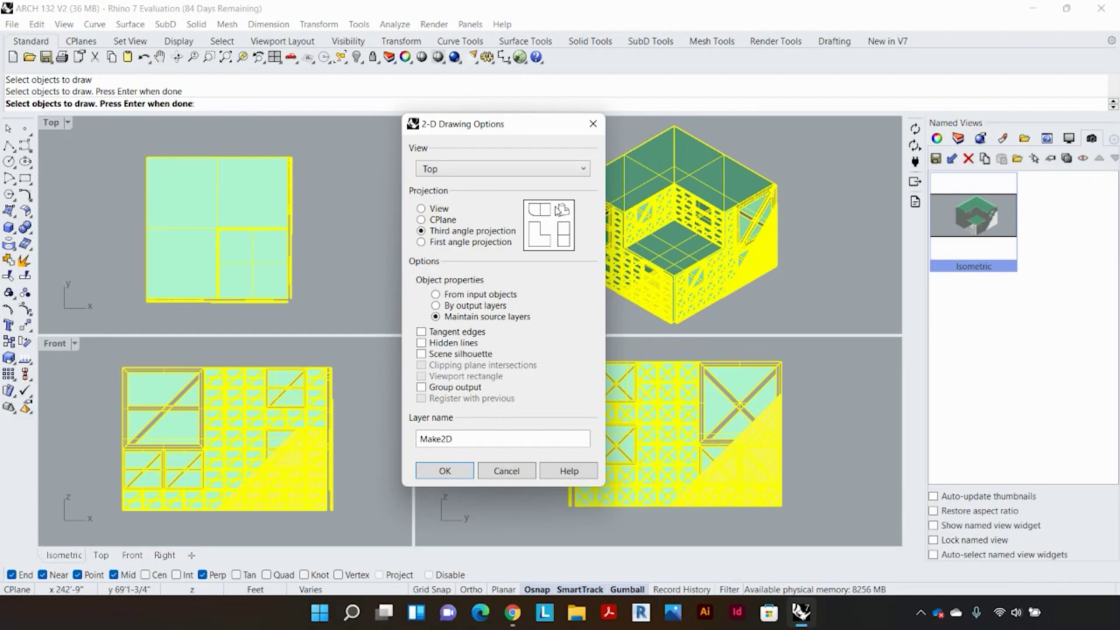
pyautogui.click(437, 215)
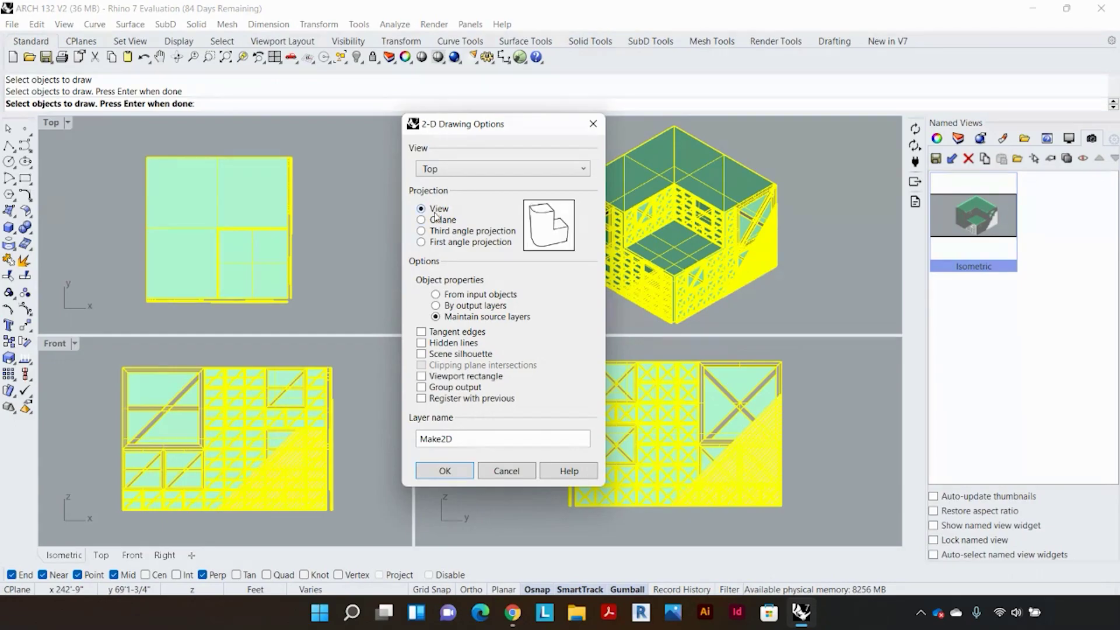
pyautogui.click(439, 170)
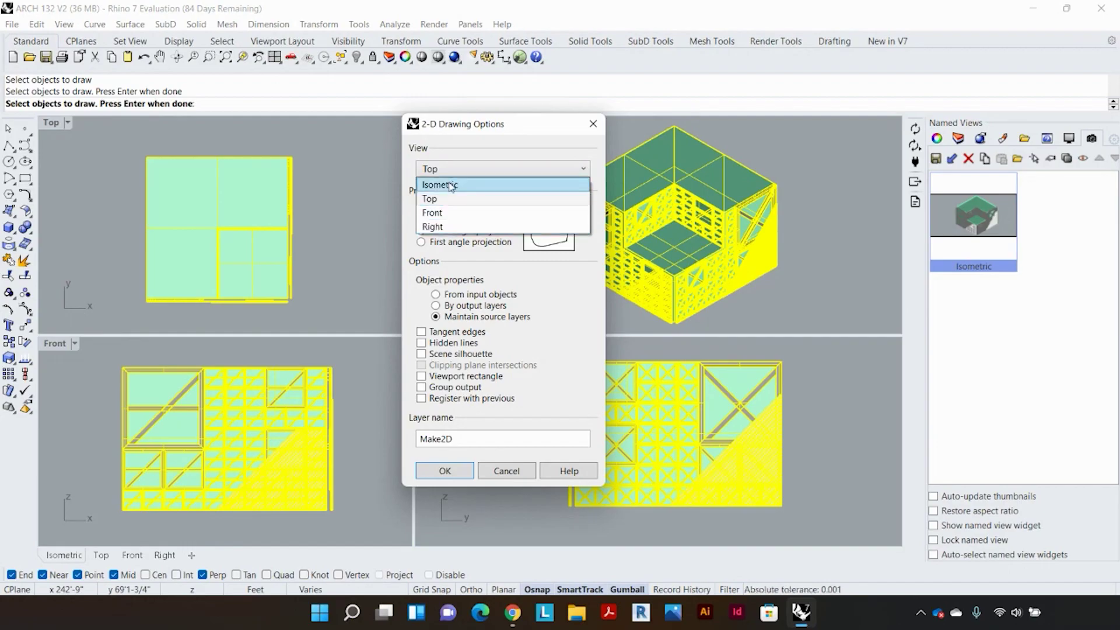
pyautogui.click(445, 159)
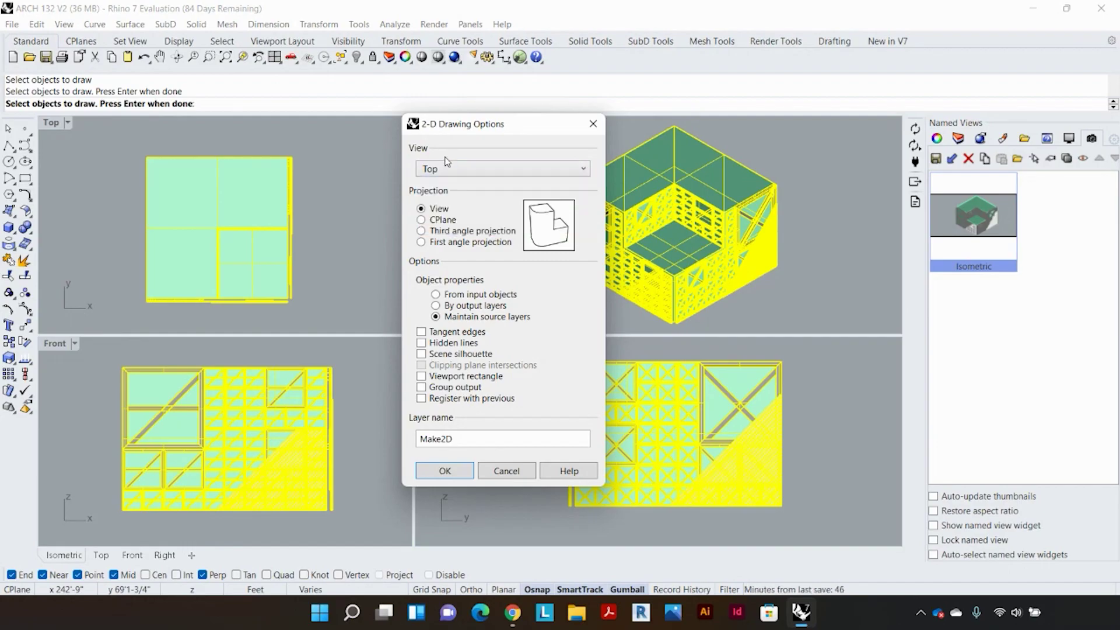
pyautogui.click(462, 231)
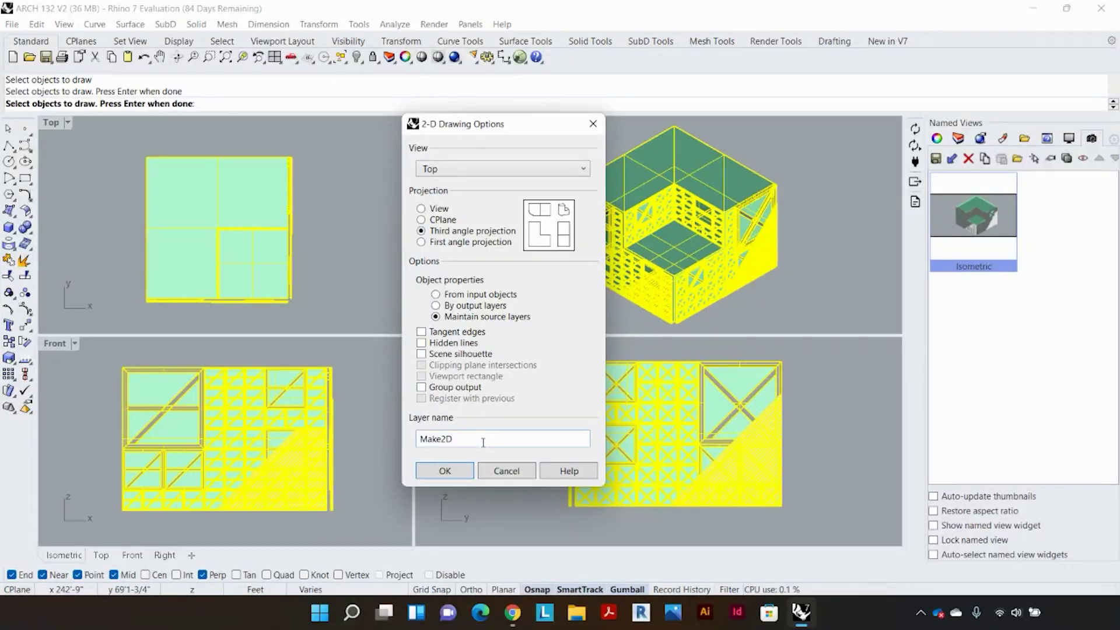
# Rename the output layer to 'Orthographic' and generate the Make2D drawings.
pyautogui.moveTo(483, 443); pyautogui.dragTo(406, 444)
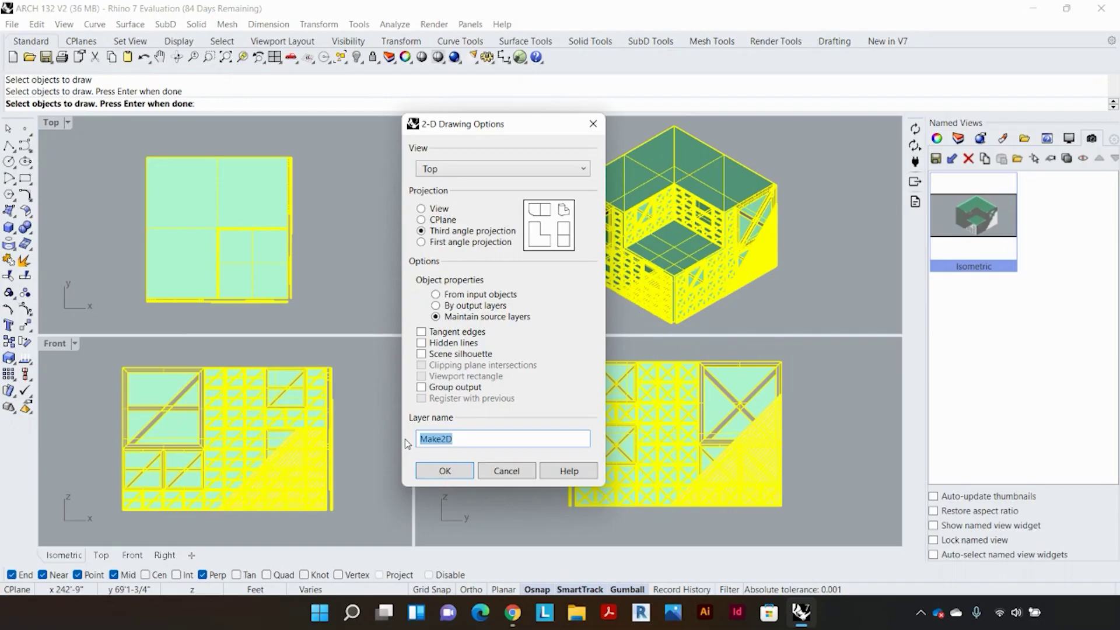
pyautogui.write('Ortho')
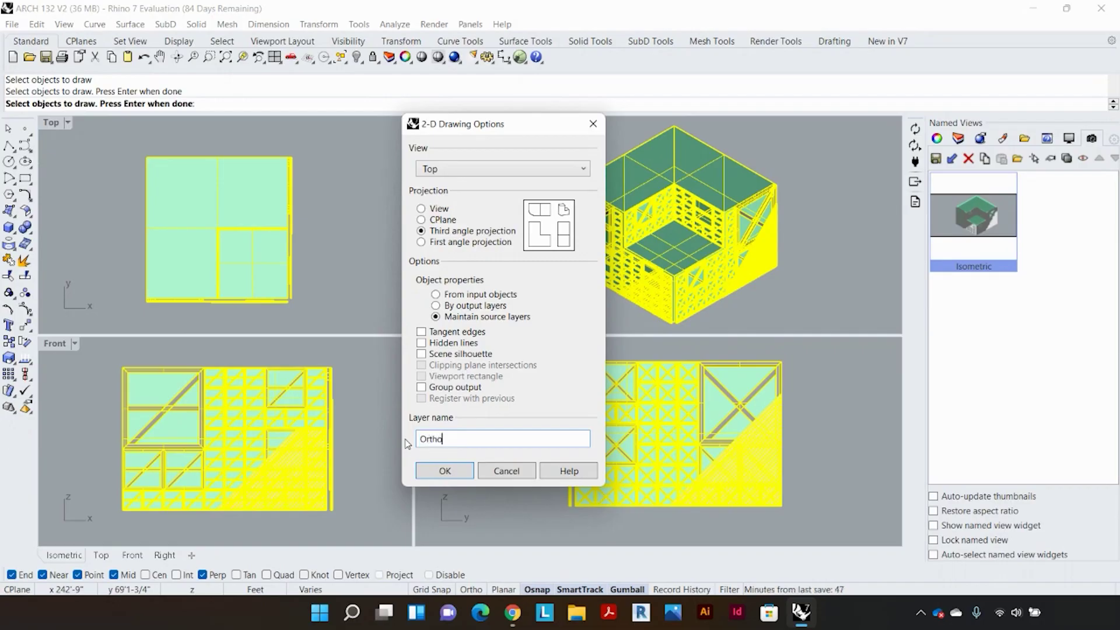
pyautogui.write('grap')
pyautogui.write('hic')
pyautogui.click(426, 471)
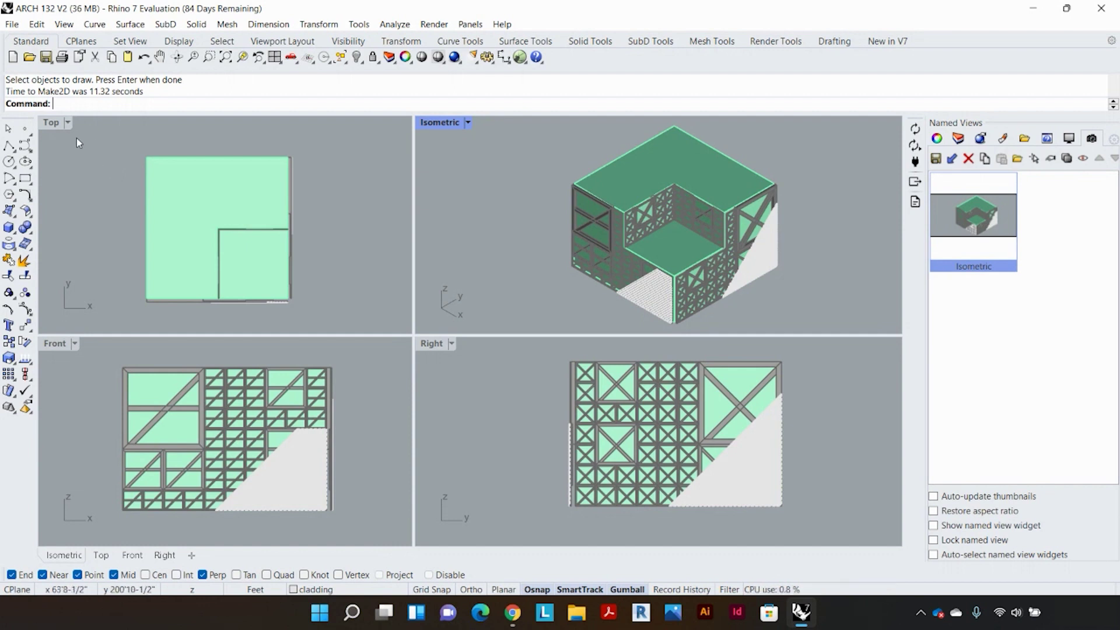
# Maximize the Top viewport and drag the Make2D curves right, clear of the model.
pyautogui.doubleClick(49, 125)
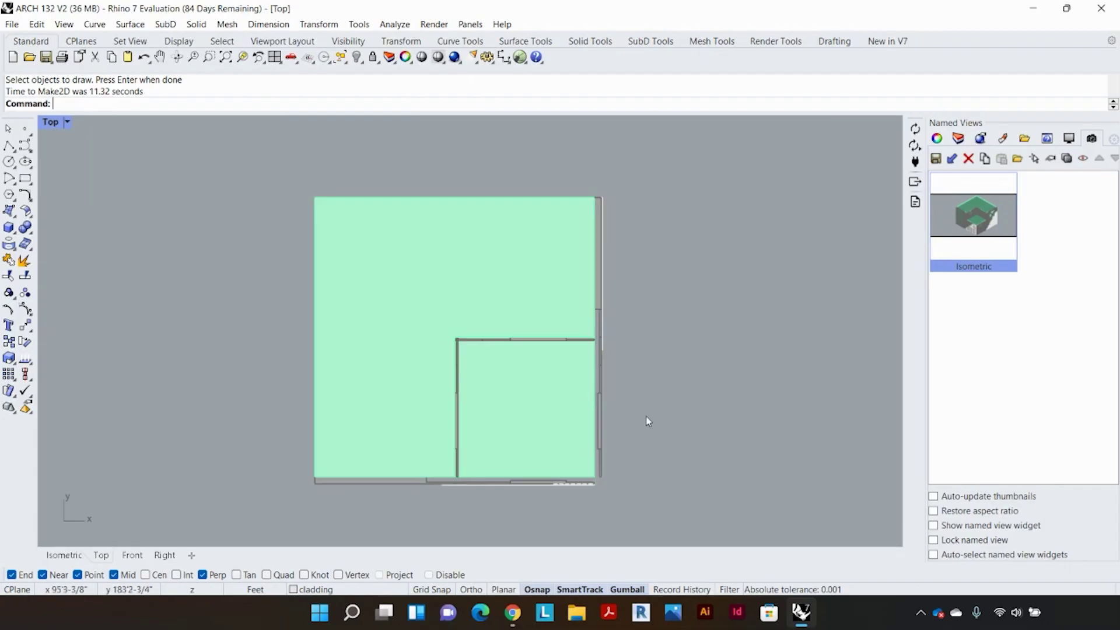
pyautogui.scroll(-5, 652, 411)
pyautogui.scroll(-4, 652, 410)
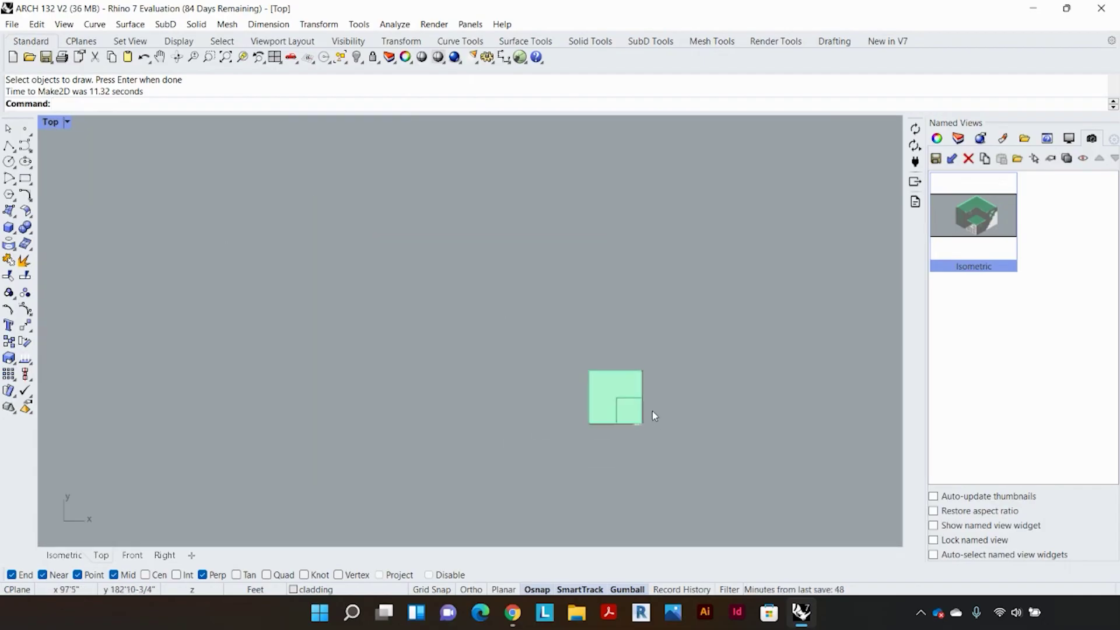
pyautogui.scroll(-4, 652, 410)
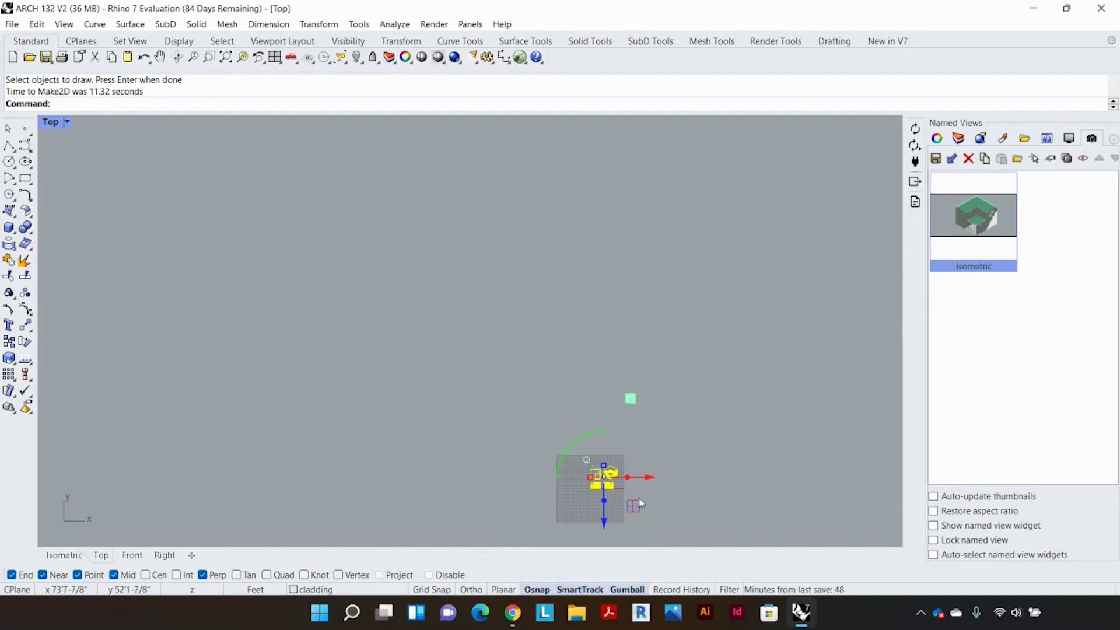
pyautogui.scroll(2, 640, 499)
pyautogui.scroll(2, 638, 499)
pyautogui.scroll(3, 575, 480)
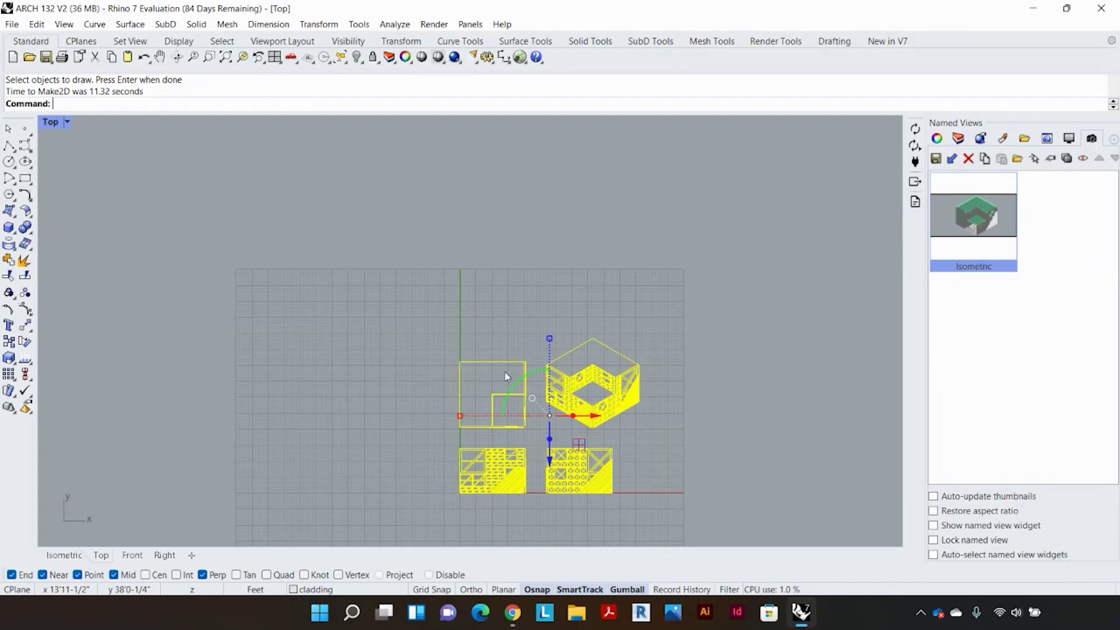
pyautogui.scroll(-2, 239, 241)
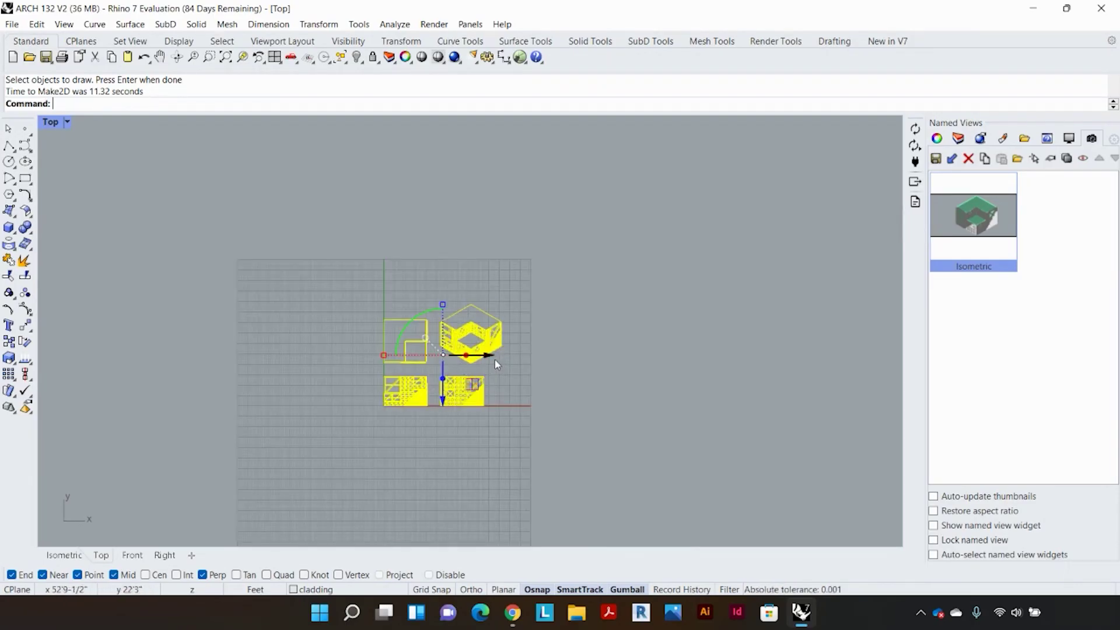
pyautogui.moveTo(495, 360); pyautogui.dragTo(783, 368)
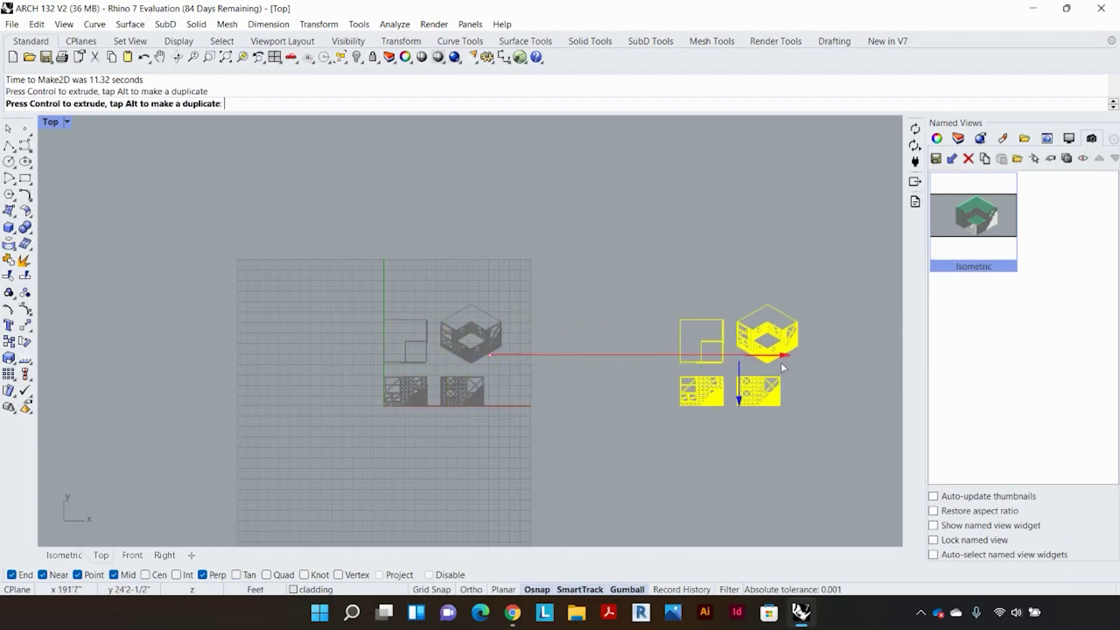
pyautogui.click(669, 283)
pyautogui.scroll(3, 723, 360)
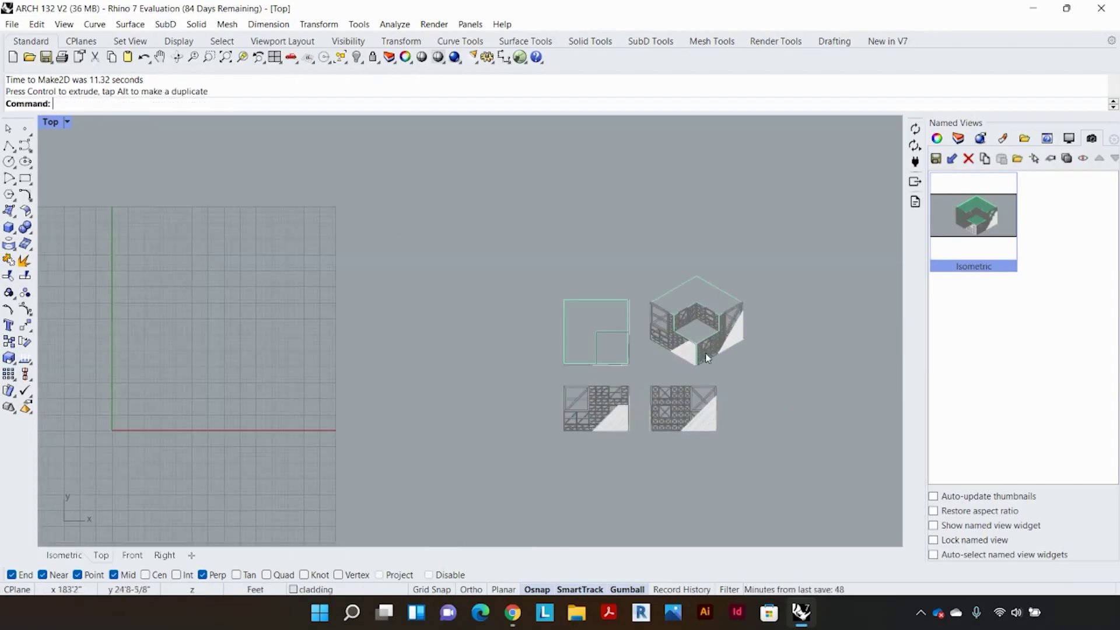
pyautogui.scroll(1, 757, 372)
pyautogui.scroll(3, 756, 372)
pyautogui.scroll(2, 756, 371)
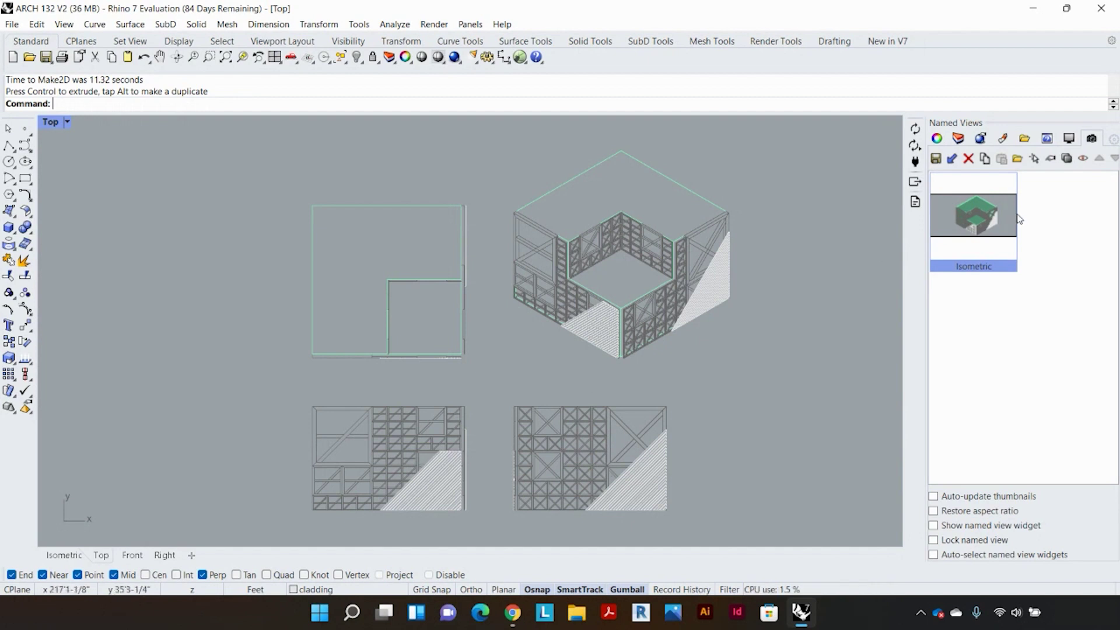
pyautogui.click(1041, 244)
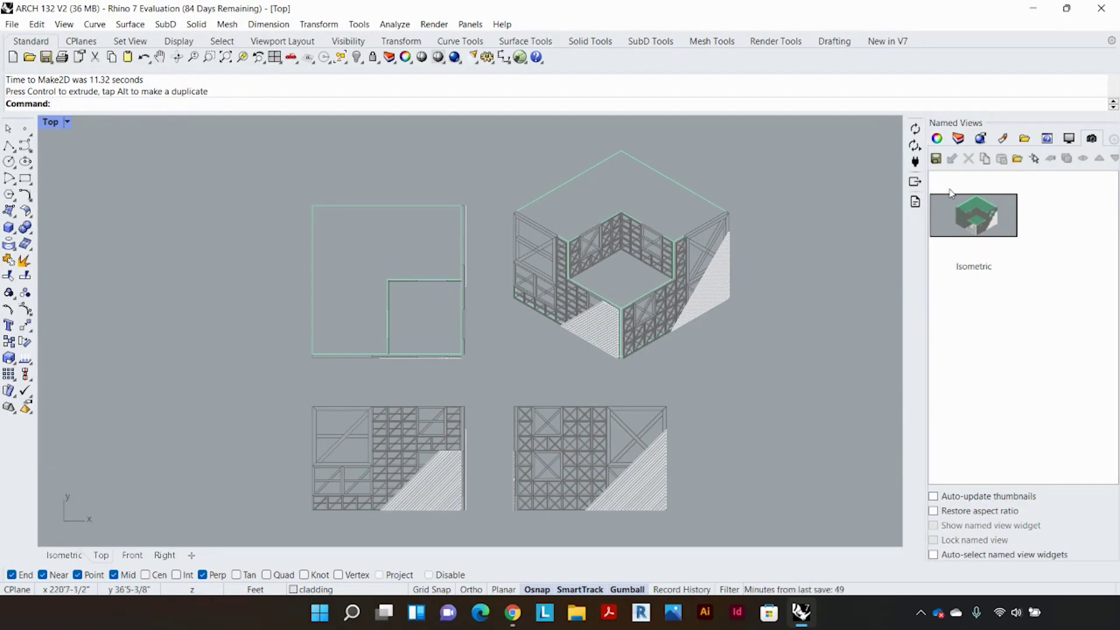
pyautogui.click(959, 138)
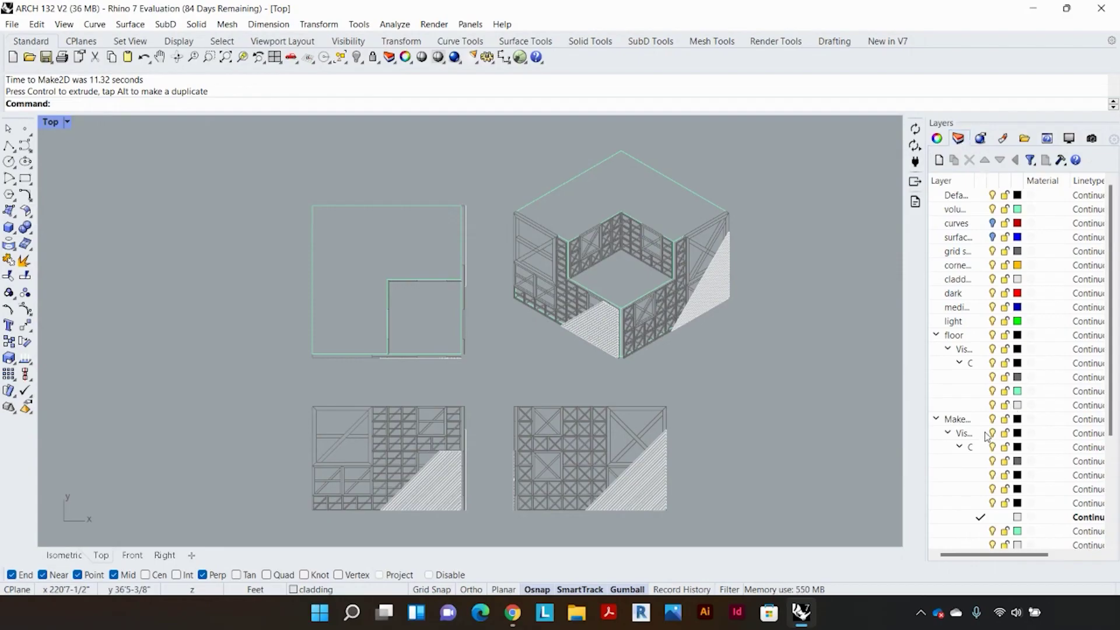
pyautogui.click(936, 420)
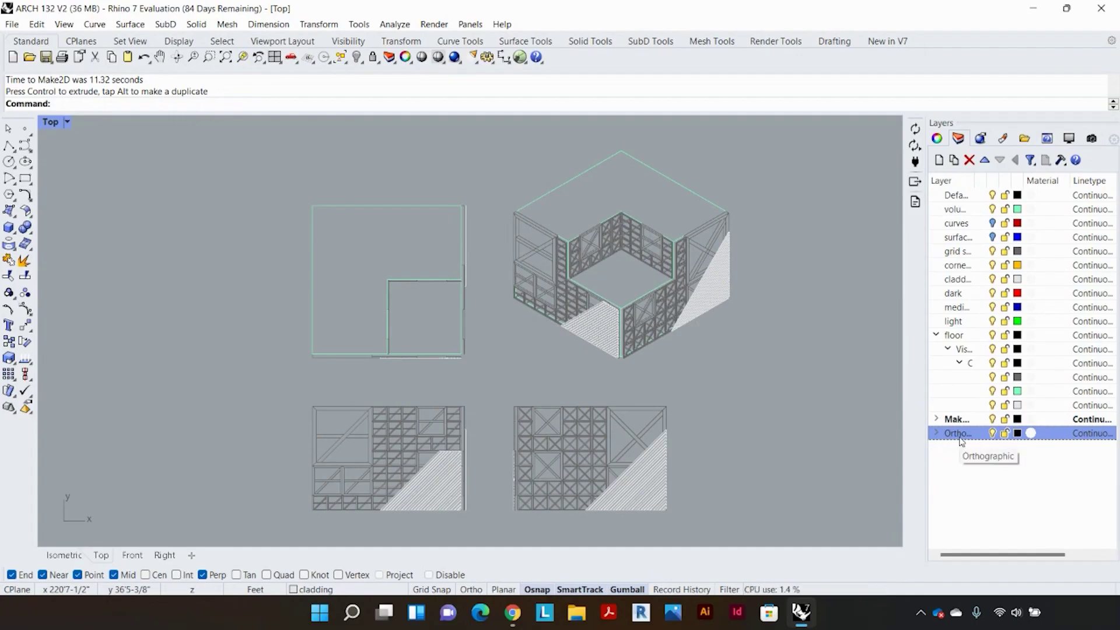
pyautogui.click(993, 434)
pyautogui.click(993, 433)
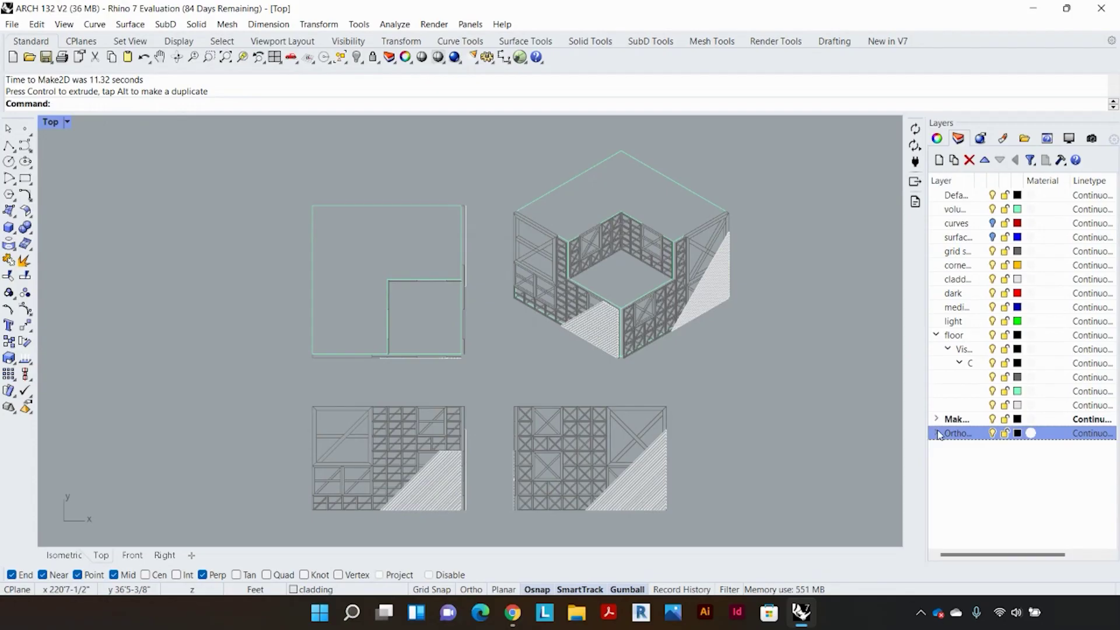
pyautogui.click(936, 433)
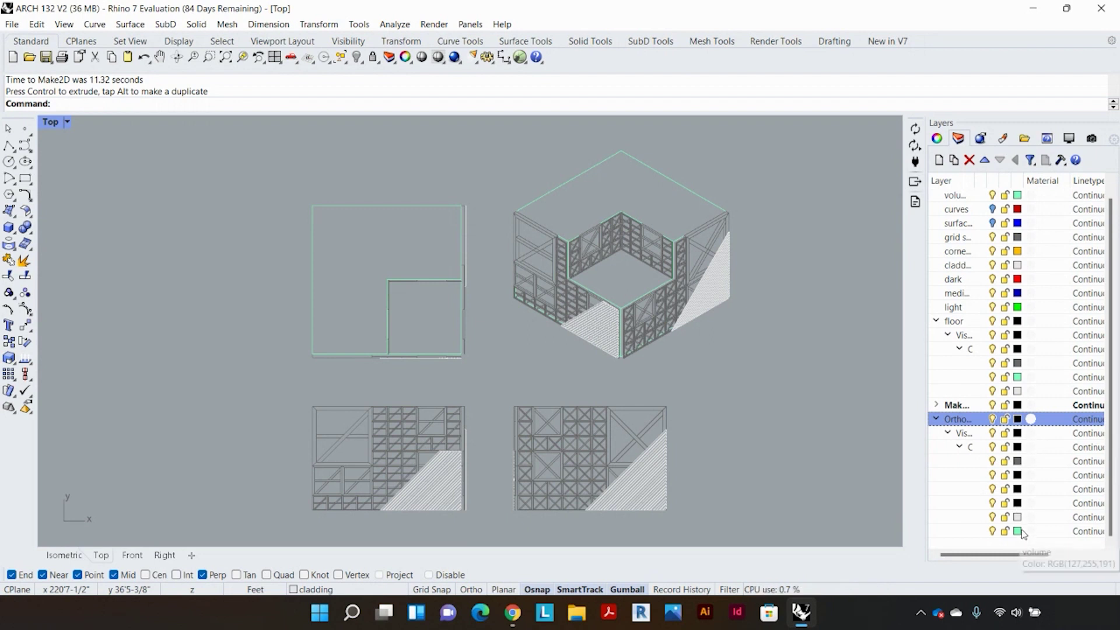
pyautogui.click(733, 387)
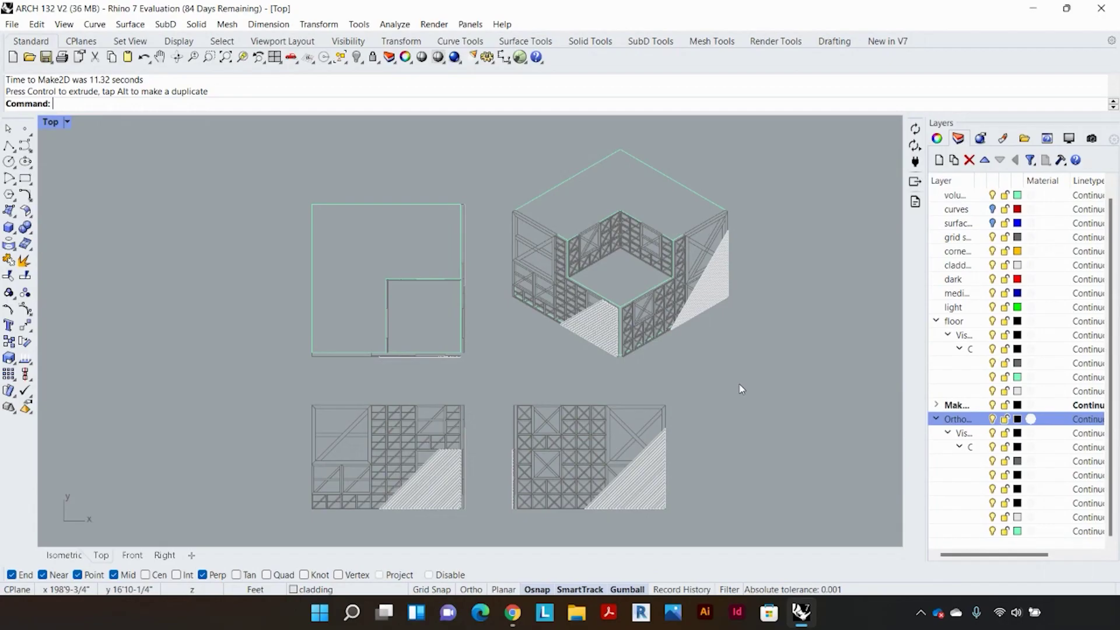
# Select the isometric box's top edges, then all isometric curves, clearing each selection with Esc.
pyautogui.click(659, 171)
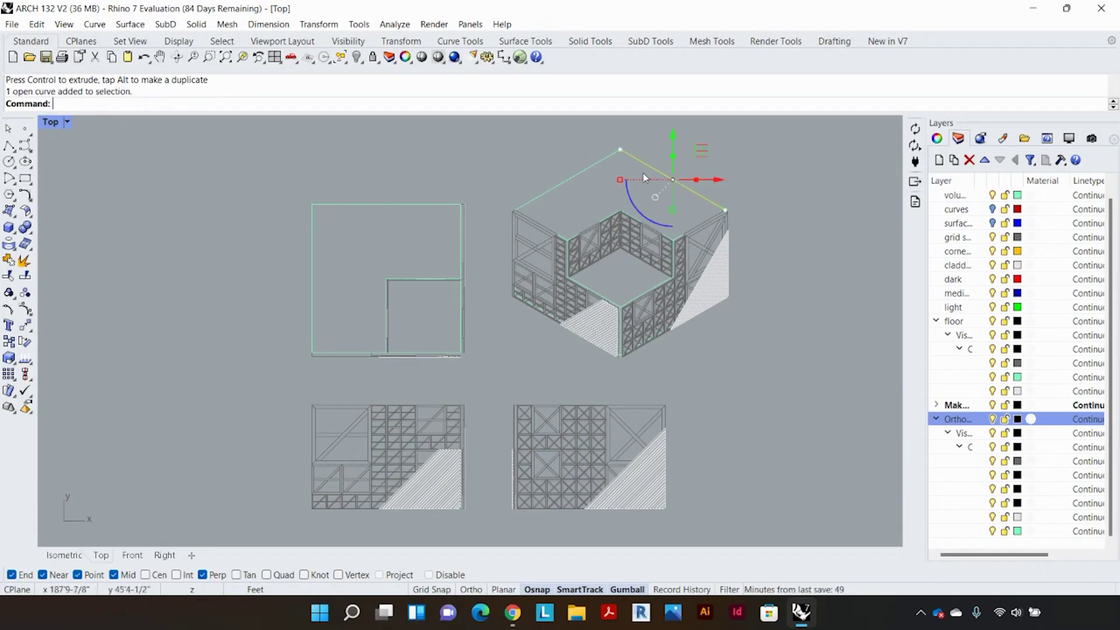
pyautogui.keyDown('shift'); pyautogui.click(589, 174); pyautogui.keyUp('shift')
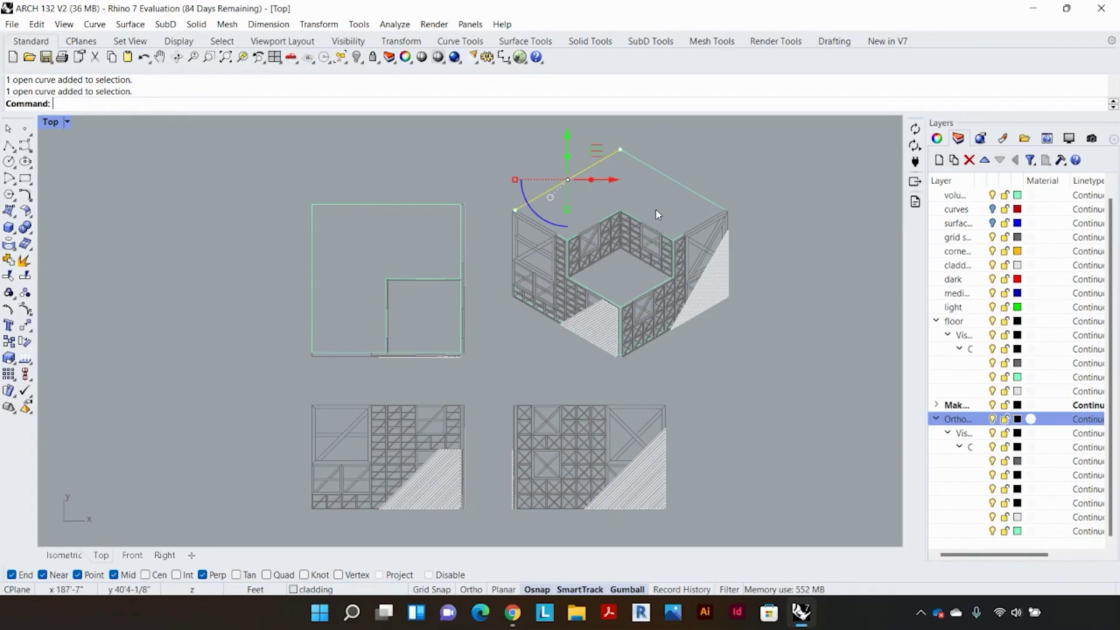
pyautogui.press('Escape')
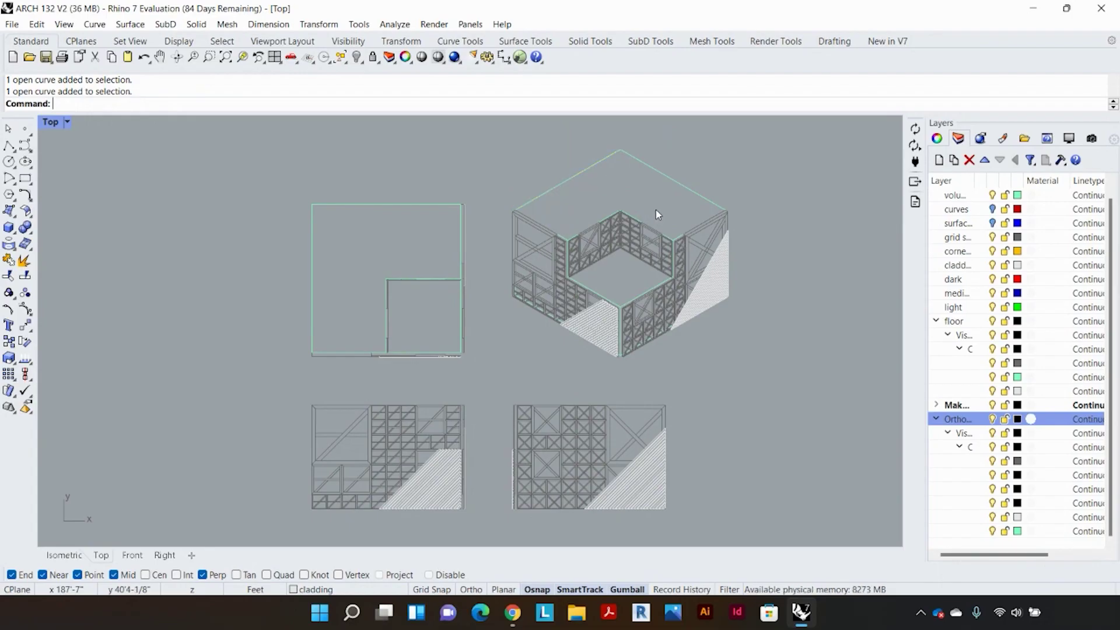
pyautogui.moveTo(745, 124); pyautogui.dragTo(501, 374)
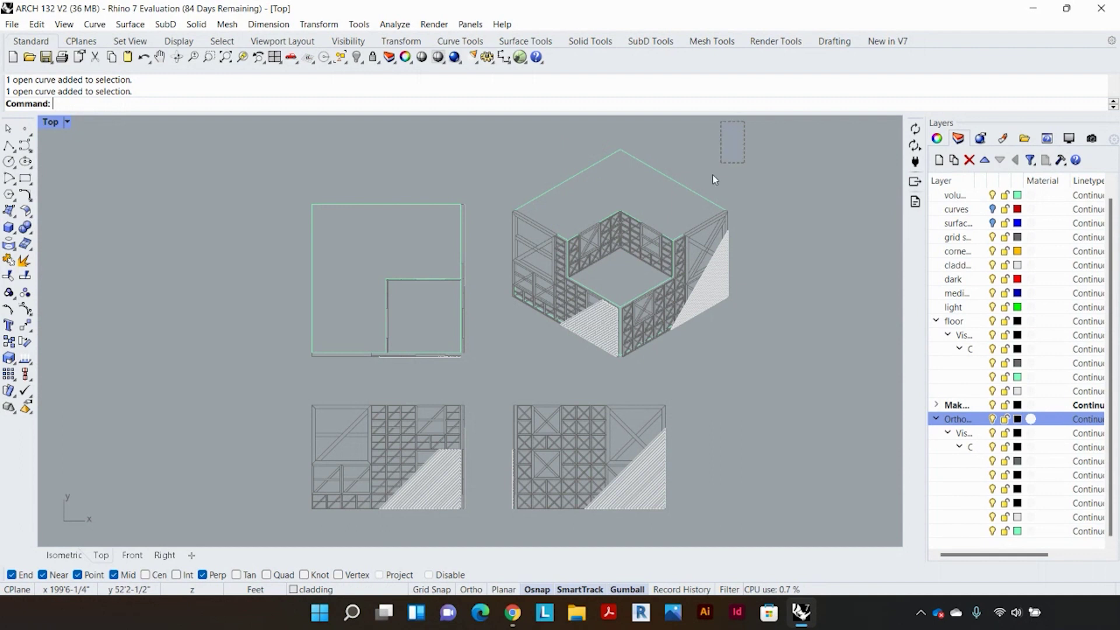
pyautogui.press('Escape')
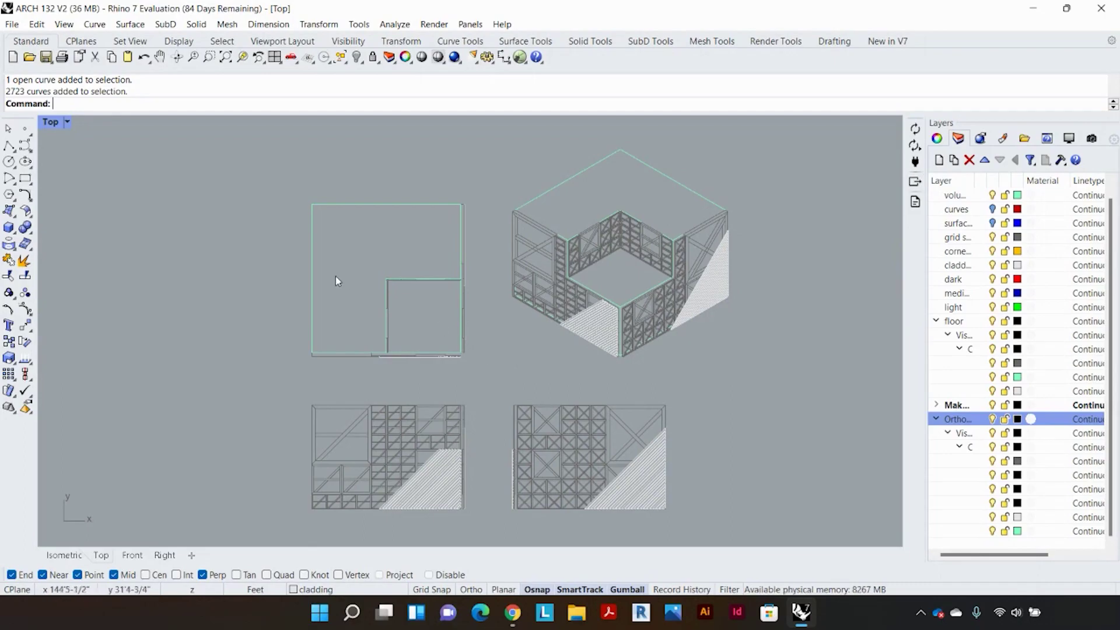
pyautogui.scroll(1, 330, 298)
pyautogui.scroll(3, 334, 297)
pyautogui.scroll(2, 415, 178)
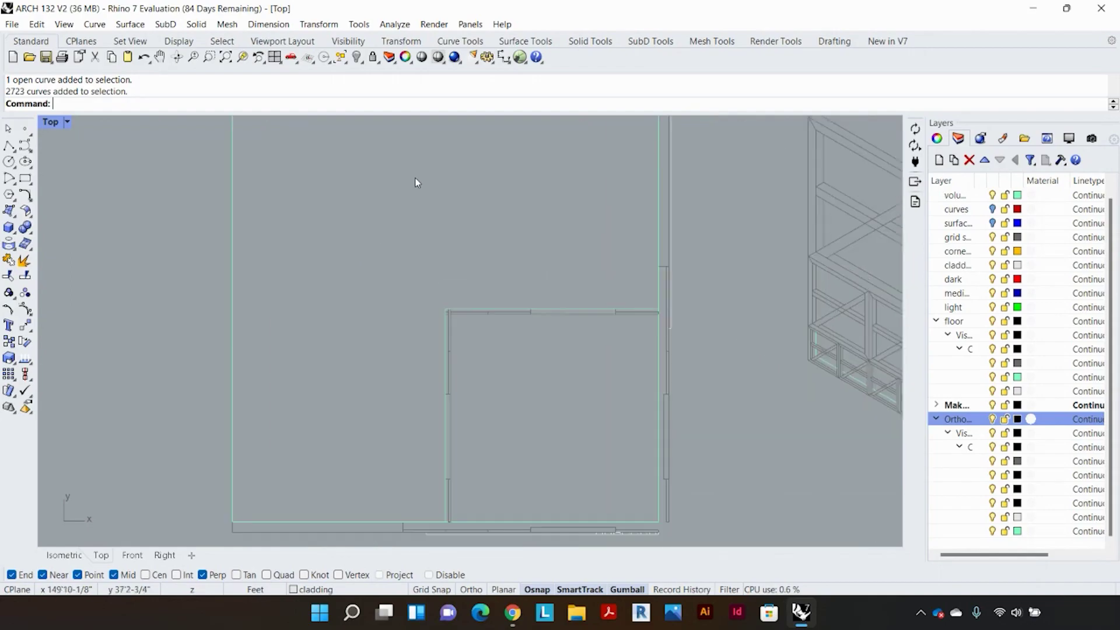
pyautogui.scroll(2, 619, 544)
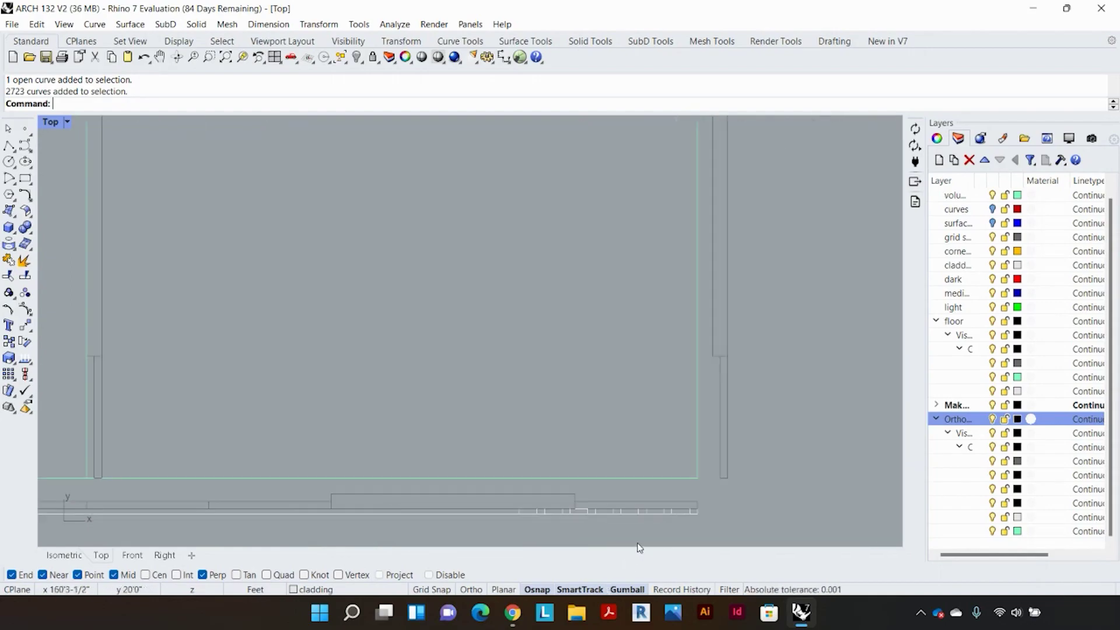
pyautogui.scroll(2, 619, 544)
pyautogui.scroll(2, 618, 543)
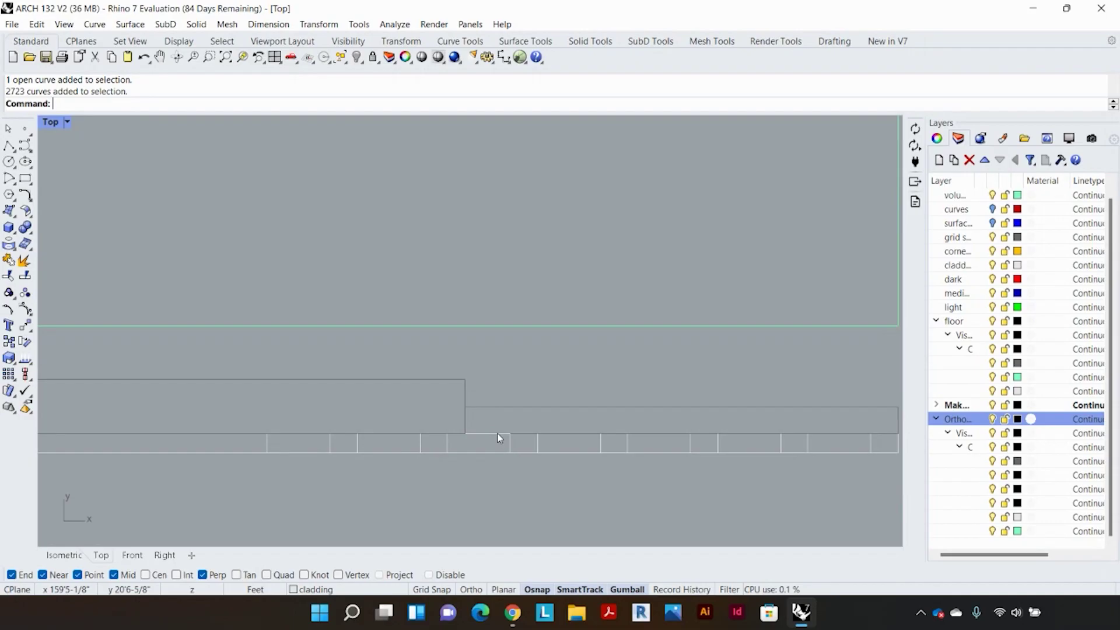
# Delete the short stray segment at the plan's bottom wall and extend the neighboring line to the rectangle's lower edge.
pyautogui.click(498, 436)
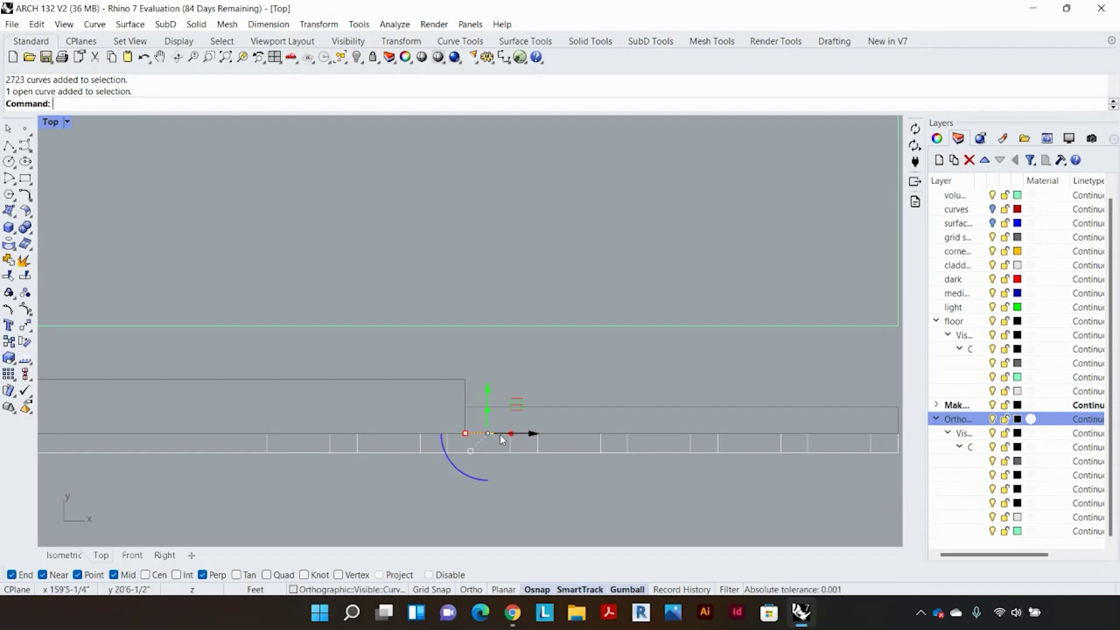
pyautogui.press('Delete')
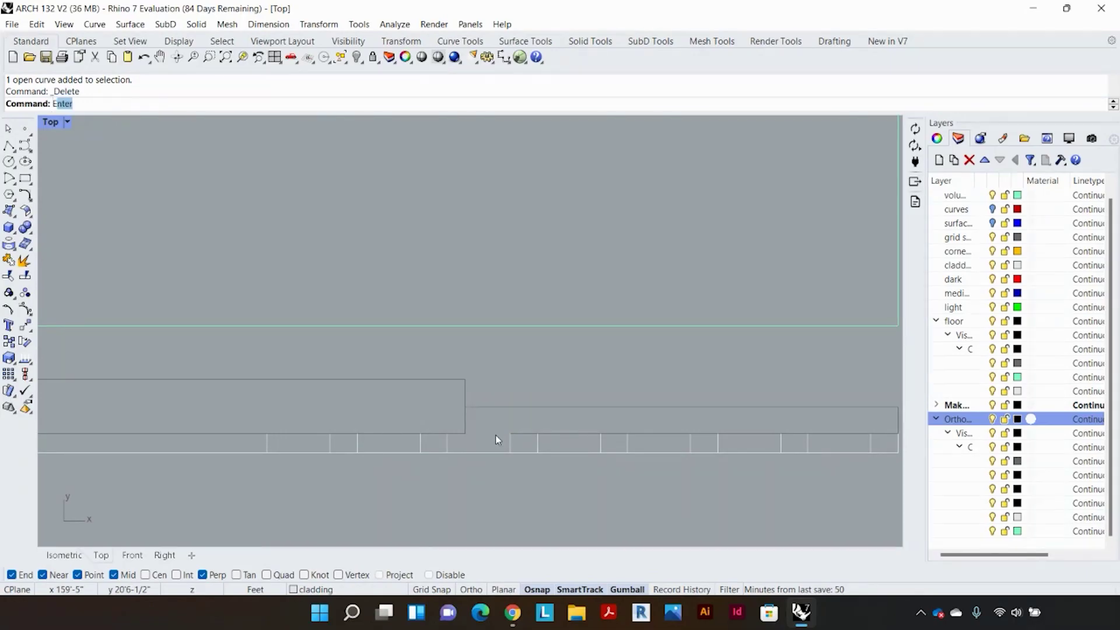
pyautogui.write('ext')
pyautogui.press('Return')
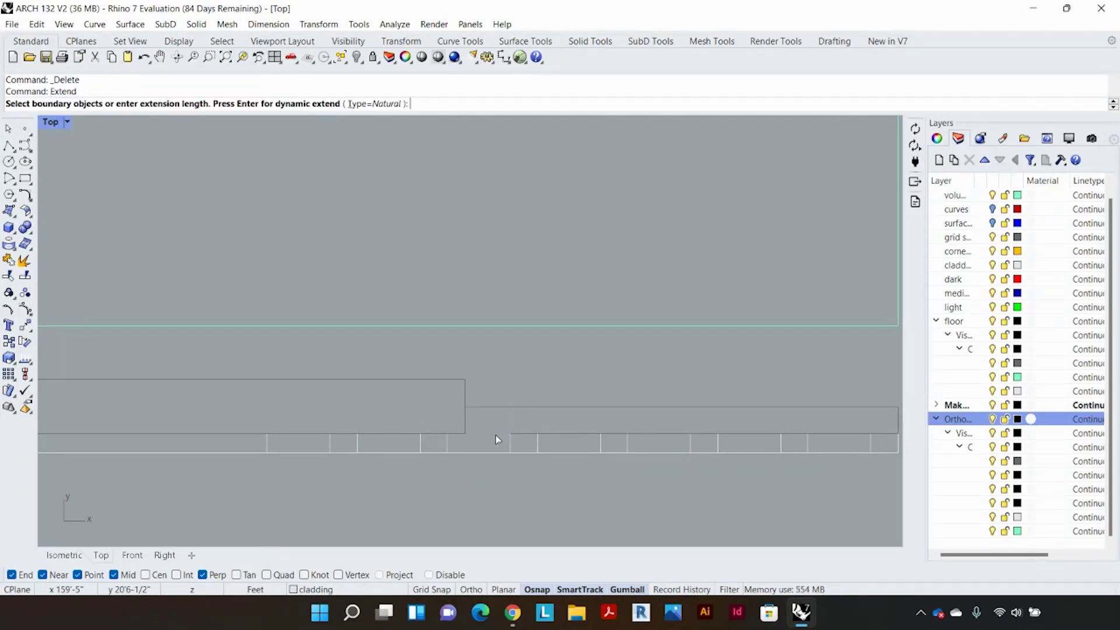
pyautogui.click(455, 438)
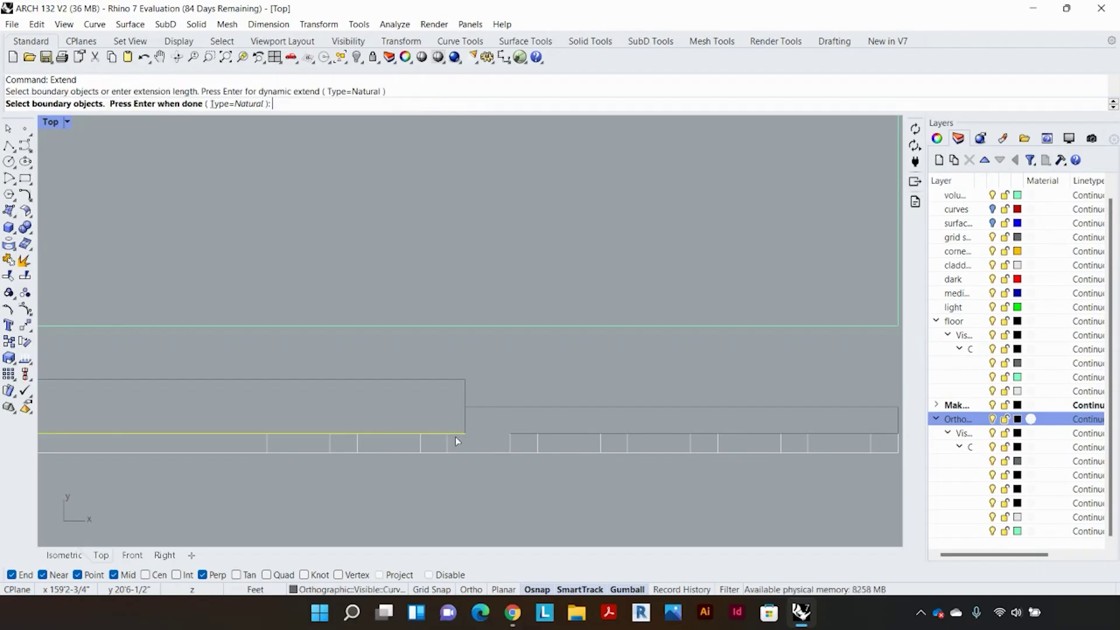
pyautogui.press('Return')
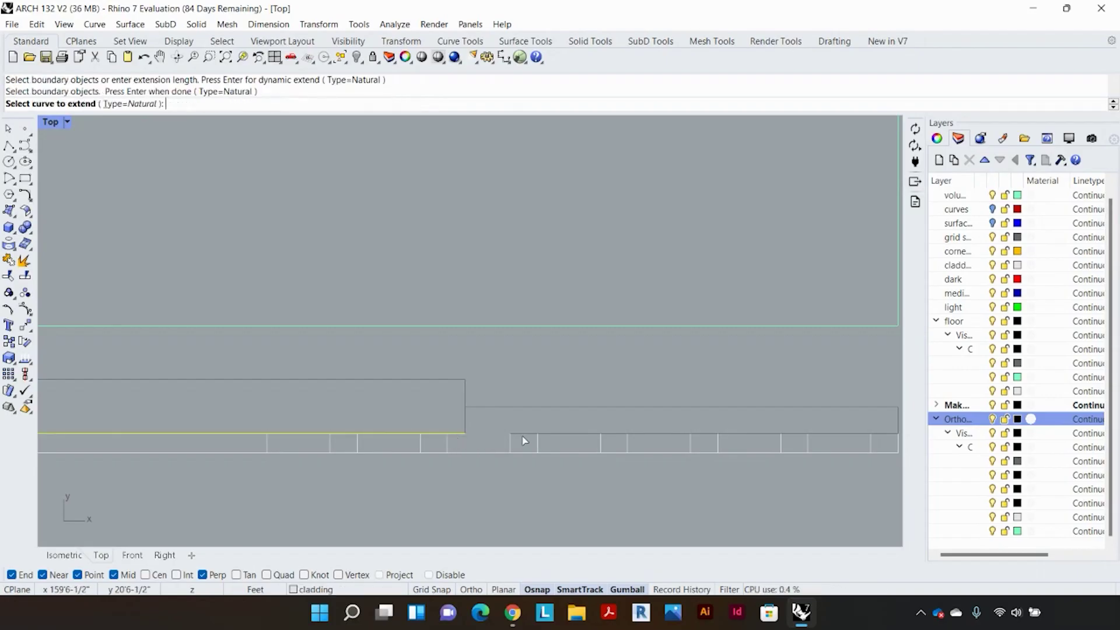
pyautogui.click(517, 438)
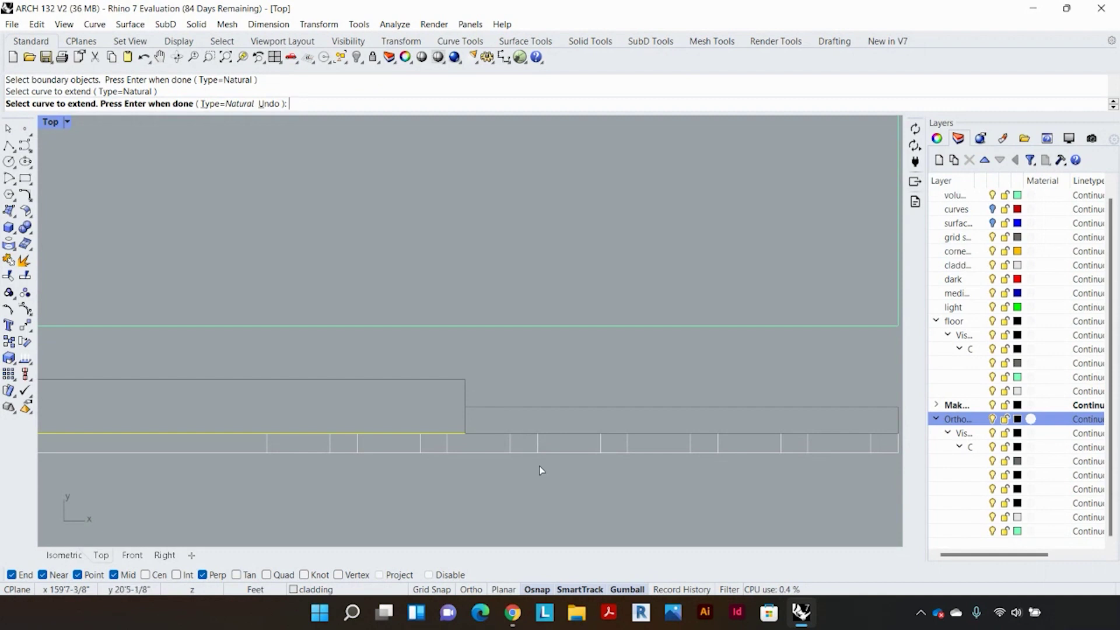
pyautogui.press('Return')
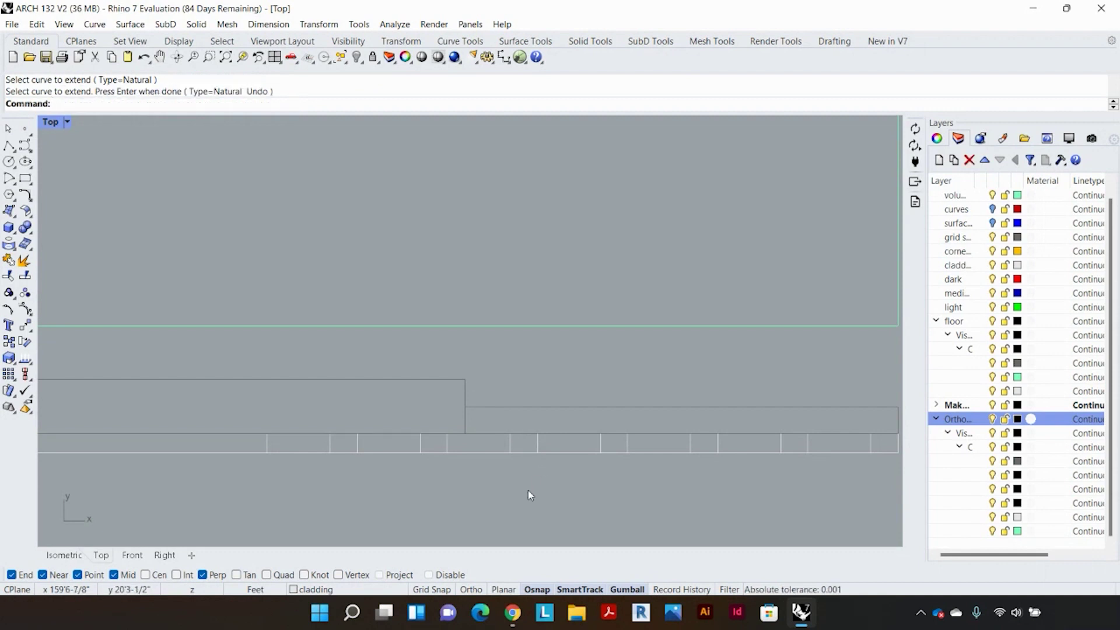
pyautogui.scroll(-1, 528, 490)
pyautogui.scroll(-1, 528, 490)
pyautogui.scroll(-2, 670, 454)
pyautogui.scroll(-2, 669, 454)
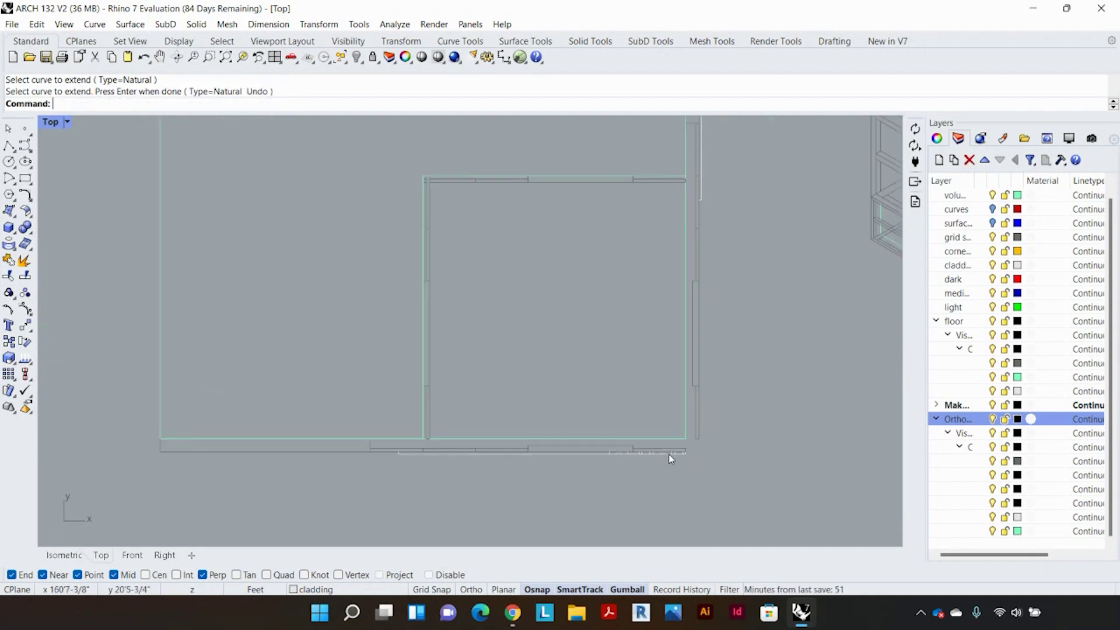
pyautogui.scroll(-2, 669, 454)
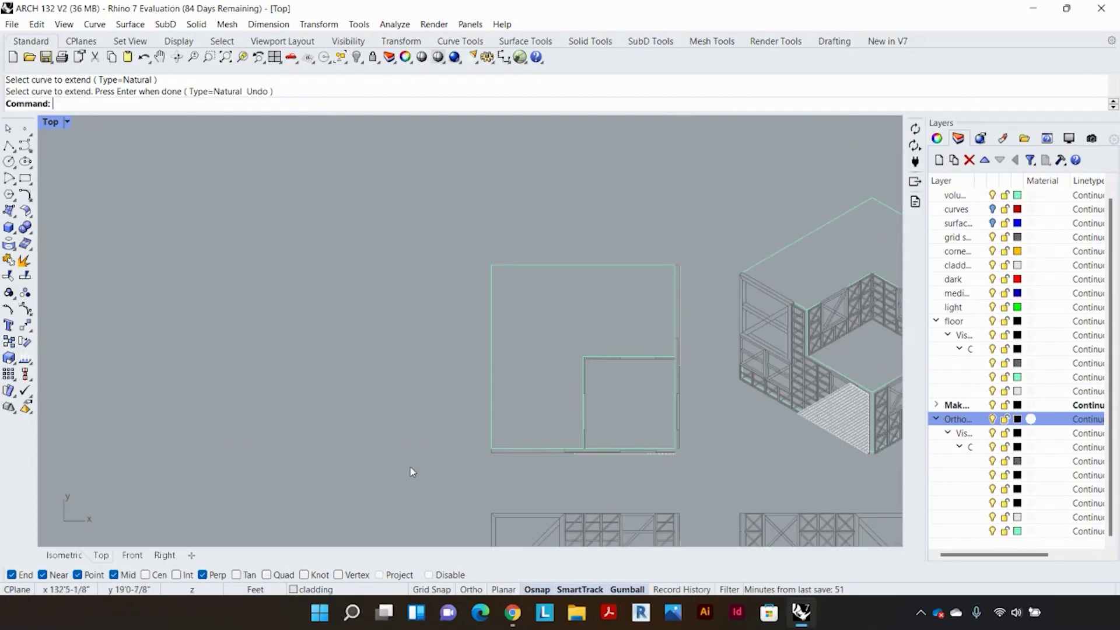
pyautogui.moveTo(411, 470); pyautogui.dragTo(206, 388, button='right')
pyautogui.scroll(-1, 201, 385)
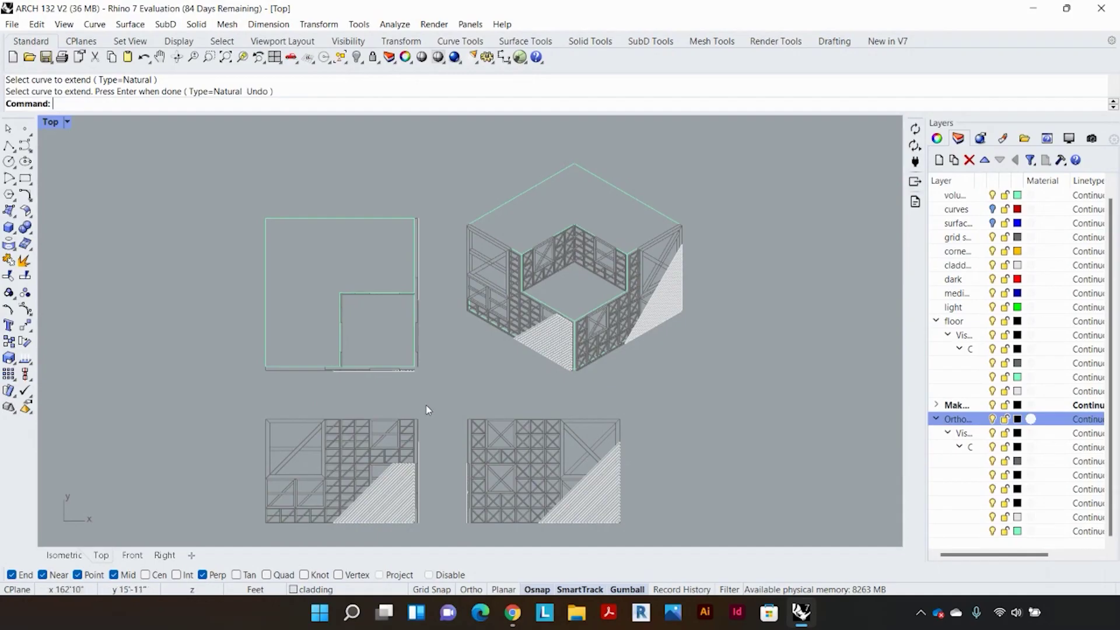
pyautogui.moveTo(689, 396); pyautogui.dragTo(687, 406, button='right')
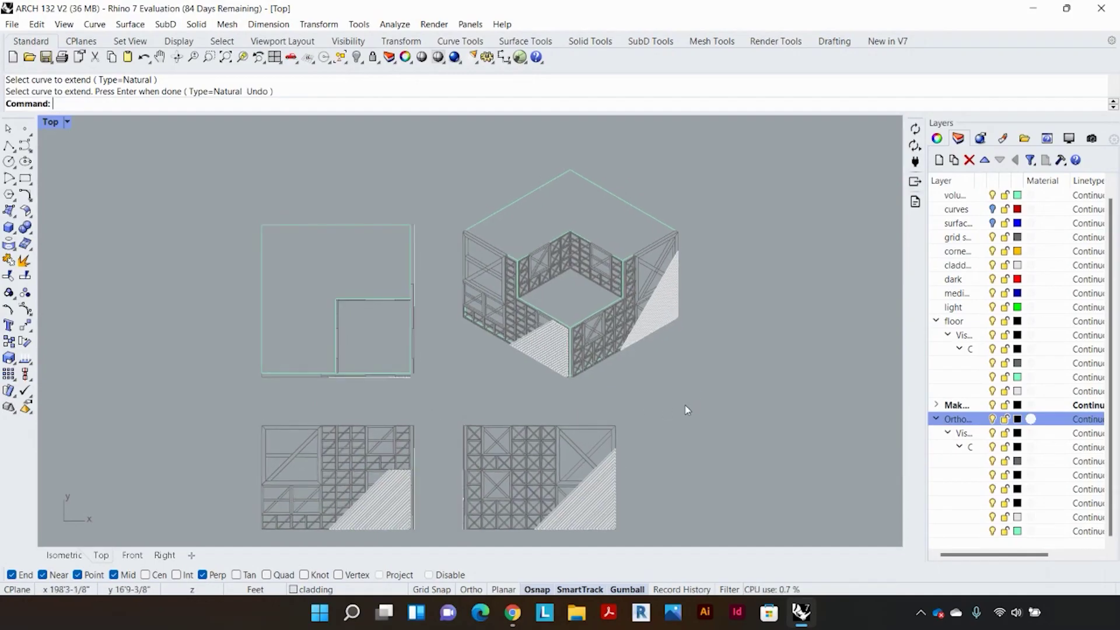
pyautogui.scroll(3, 688, 225)
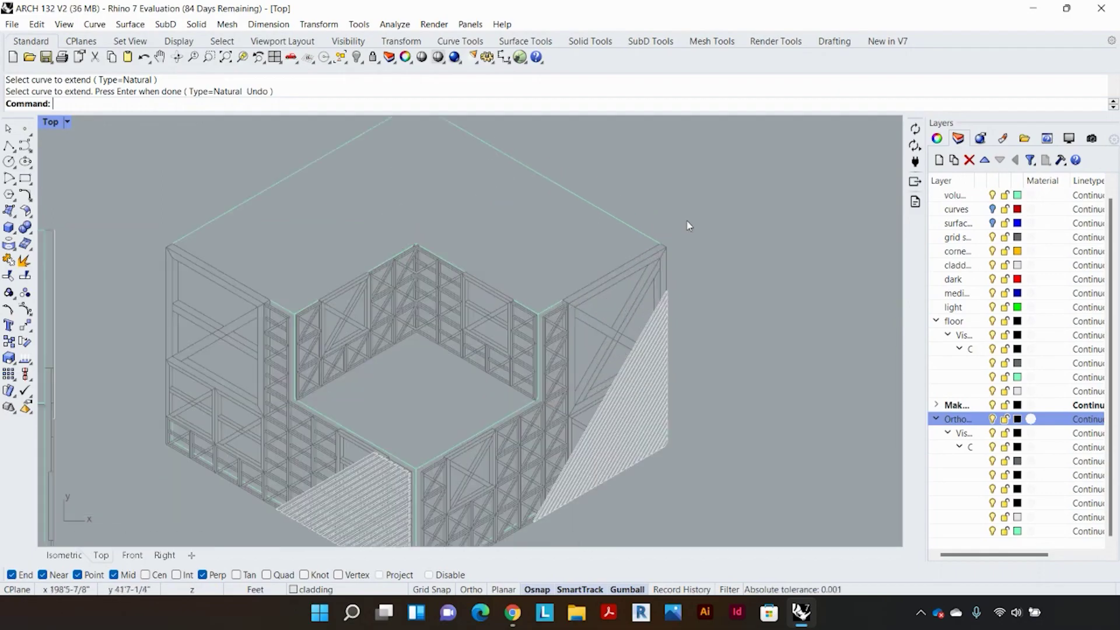
pyautogui.scroll(-2, 688, 226)
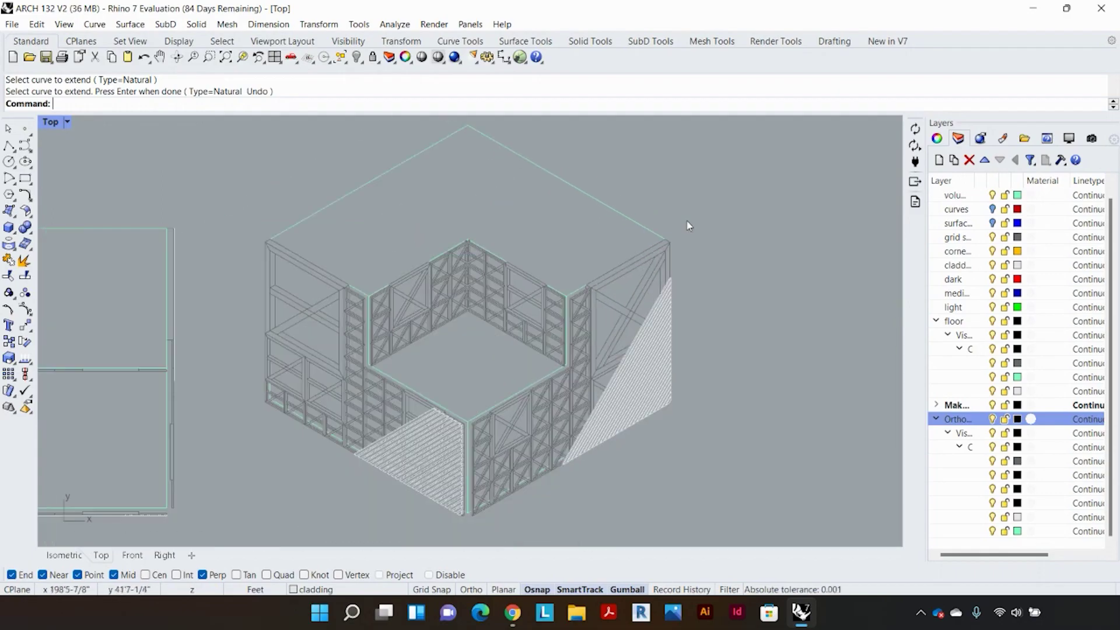
pyautogui.scroll(2, 482, 528)
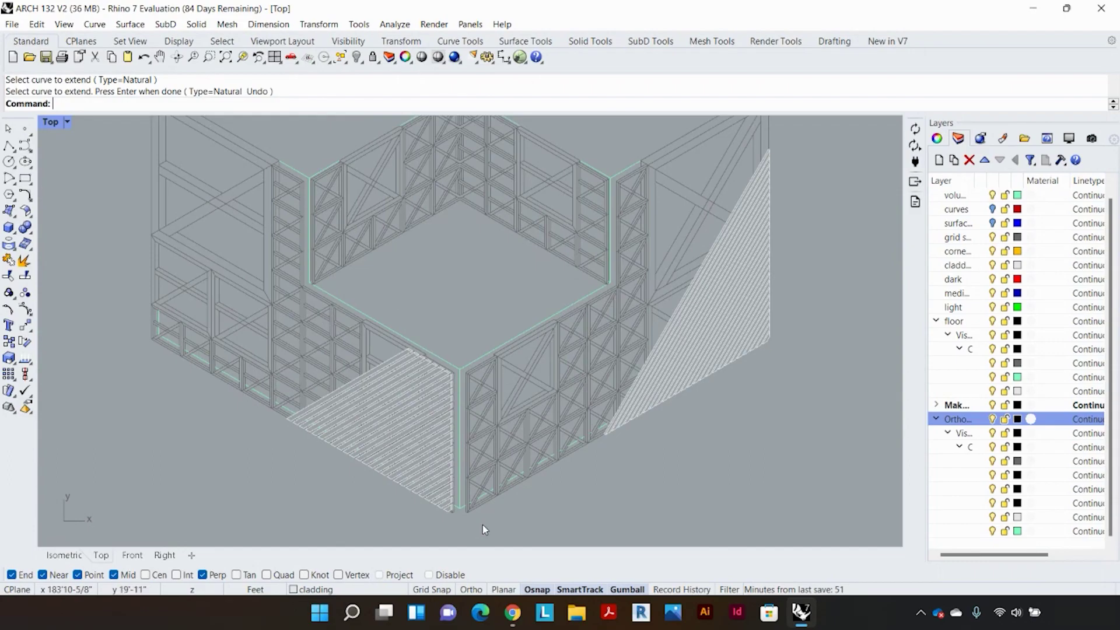
pyautogui.scroll(-1, 481, 524)
pyautogui.scroll(-1, 483, 524)
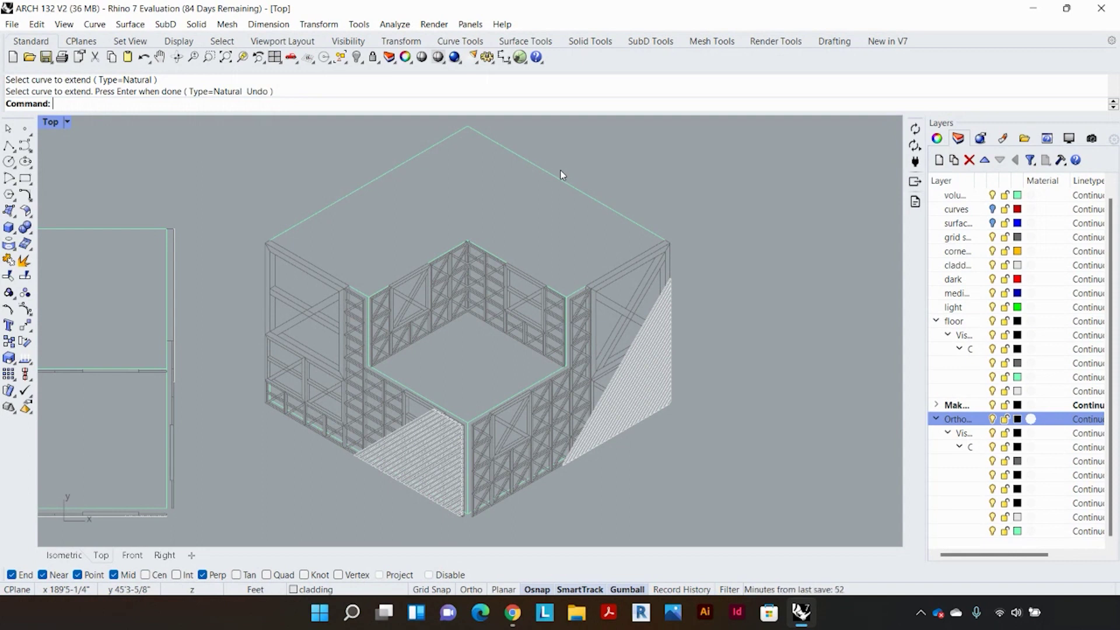
pyautogui.scroll(-3, 635, 189)
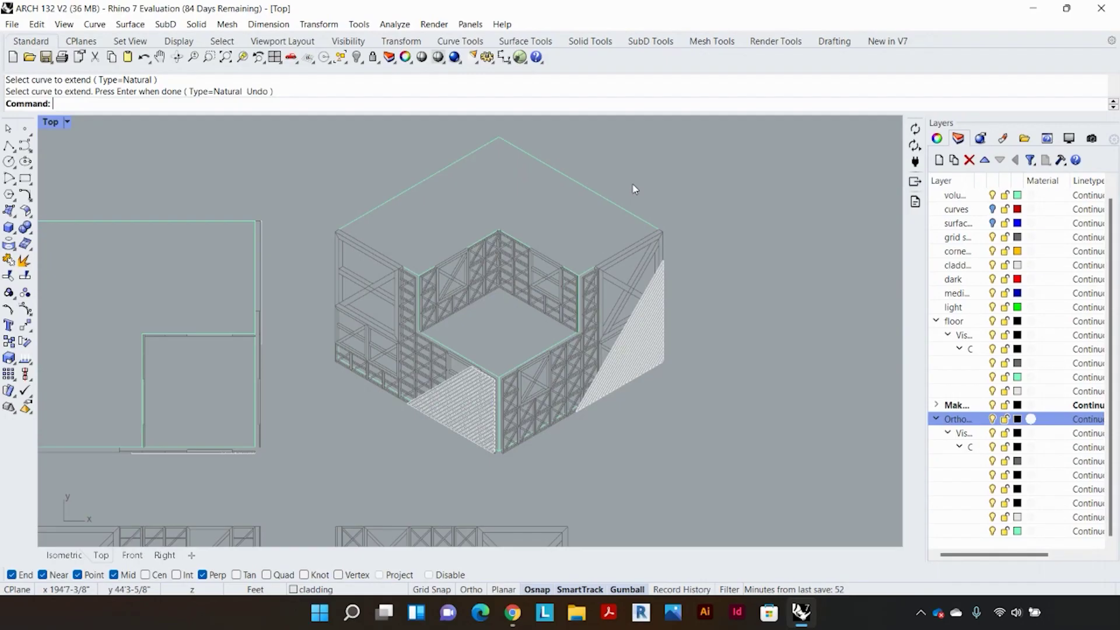
pyautogui.scroll(-2, 636, 189)
pyautogui.scroll(-1, 636, 189)
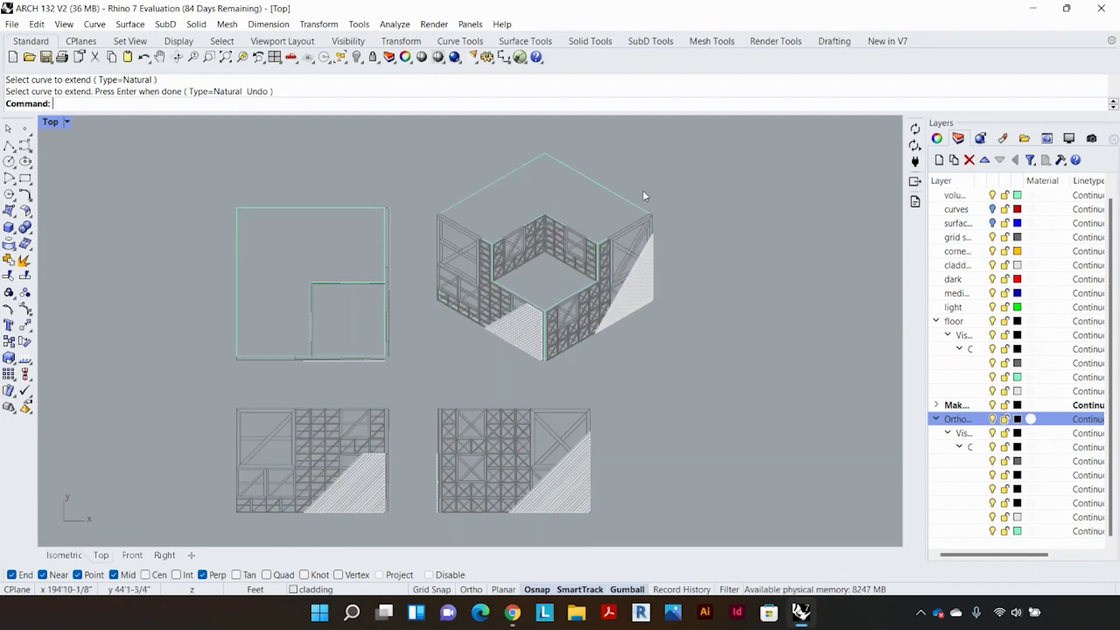
pyautogui.moveTo(759, 335); pyautogui.dragTo(790, 344, button='right')
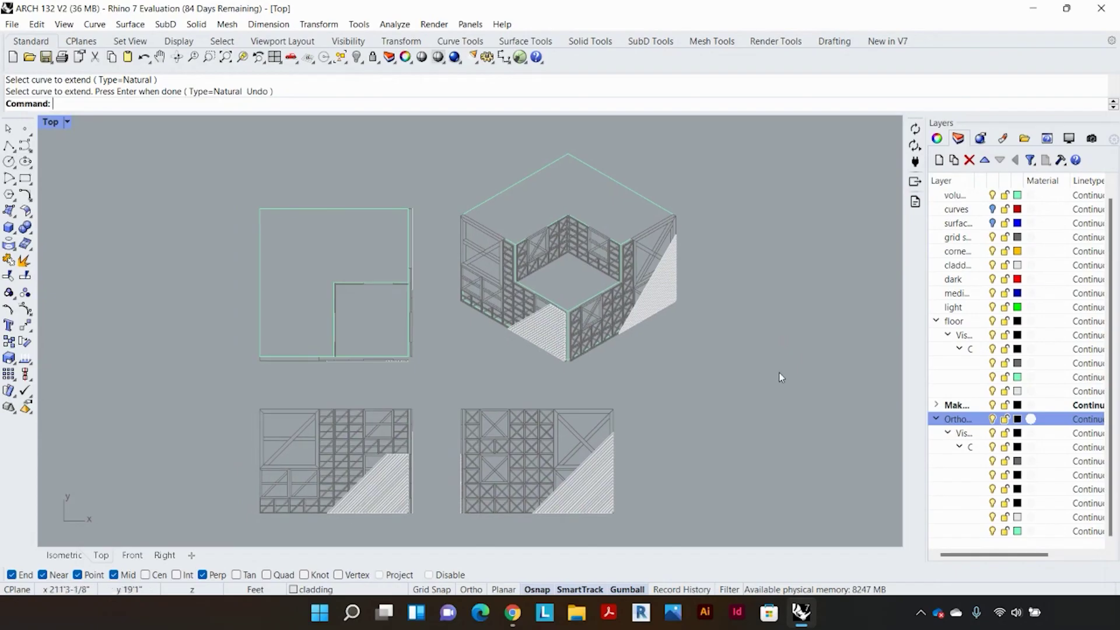